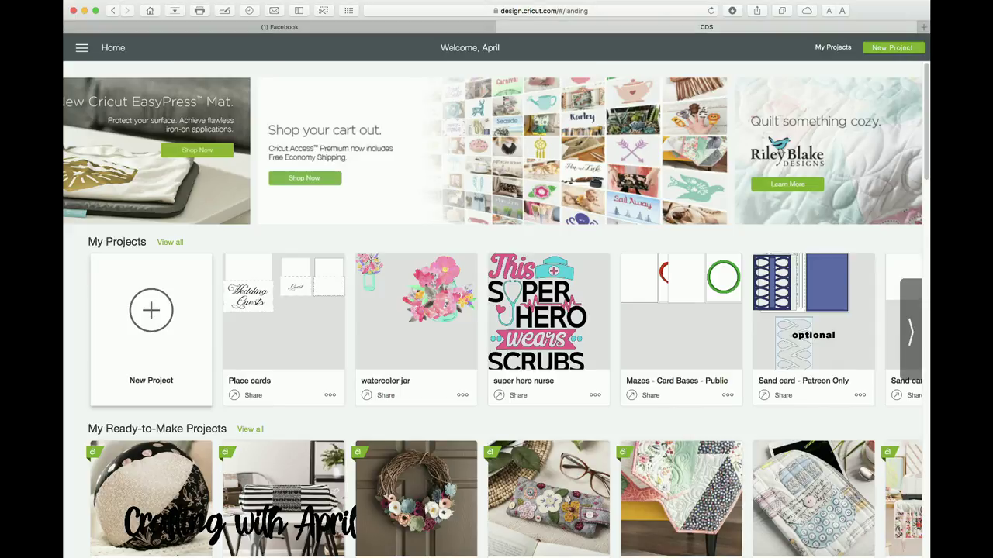
Start a new blank canvas, then return to the home page
click(151, 318)
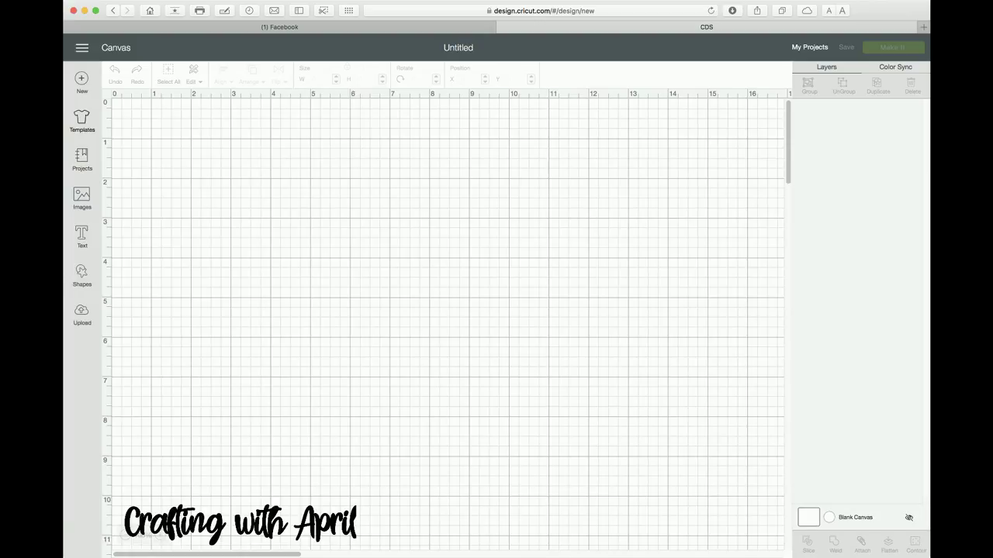
click(81, 47)
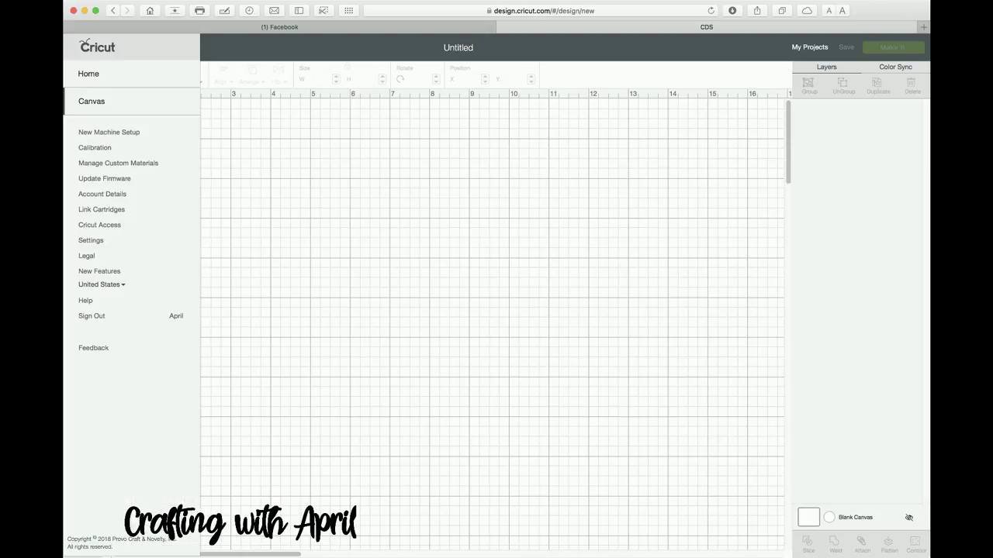
click(89, 73)
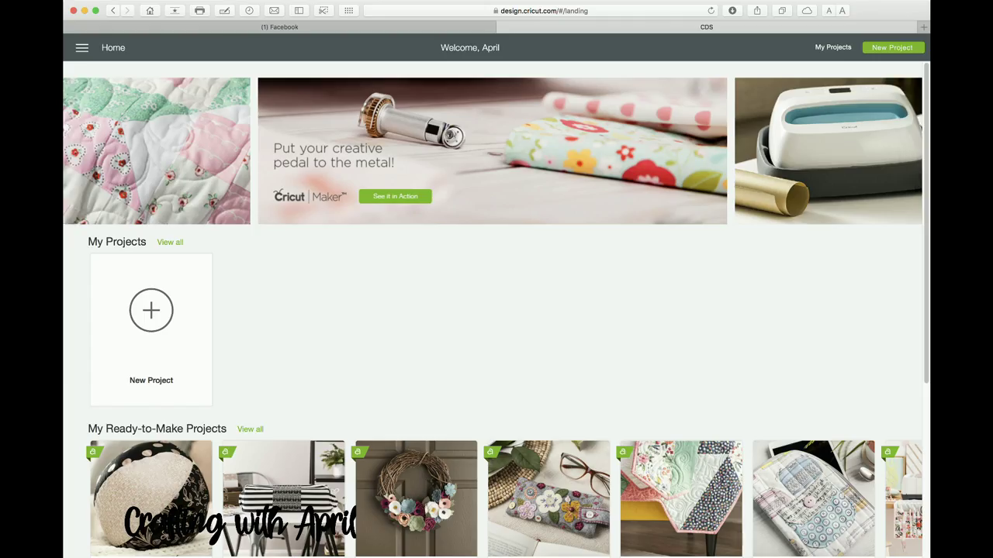
Search all project categories for 'mailbox' and customize the Customized Mailbox project
click(251, 427)
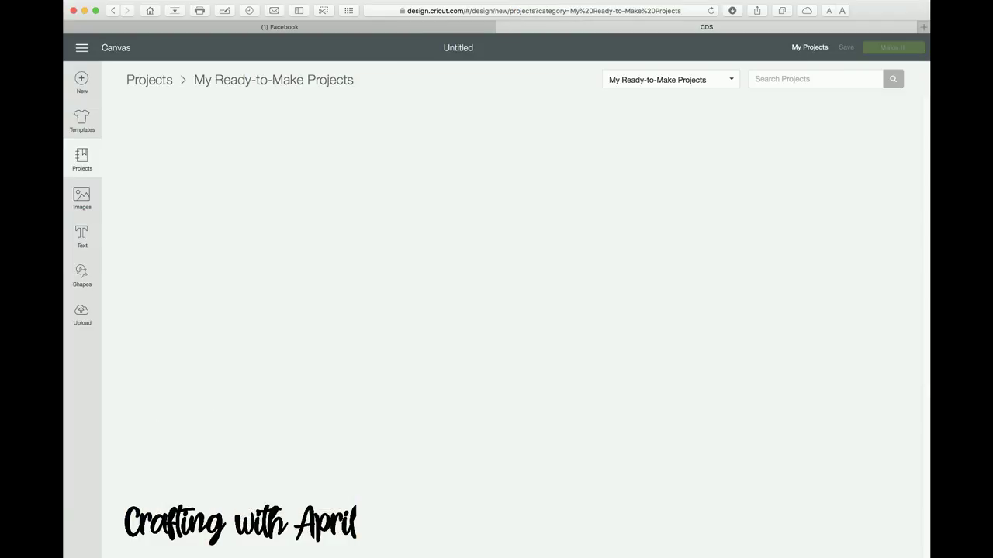
click(670, 80)
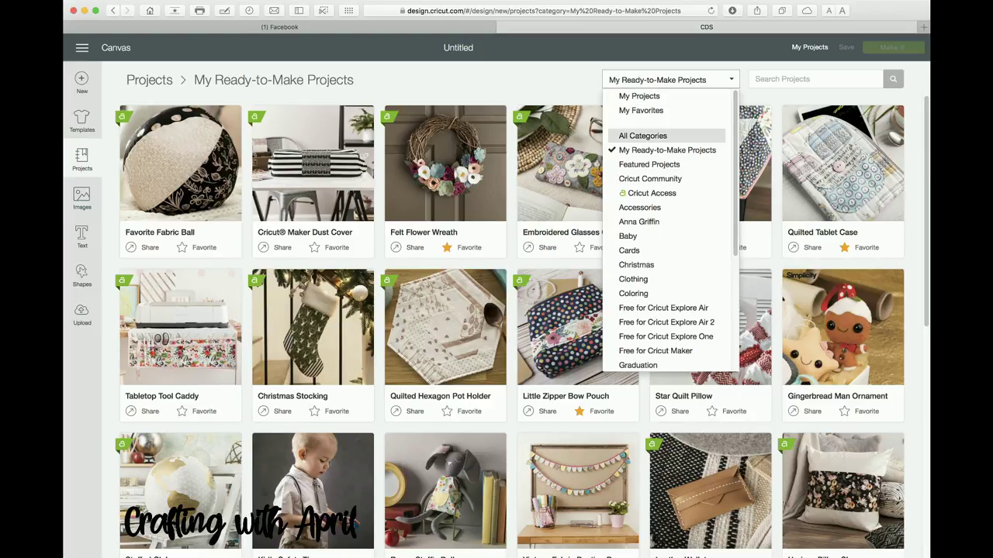
click(642, 136)
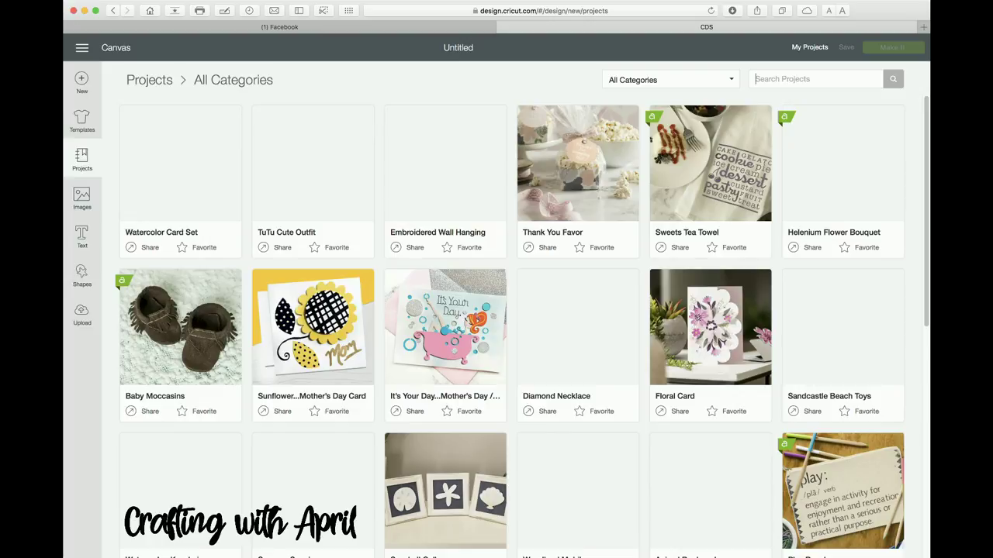
text(mail)
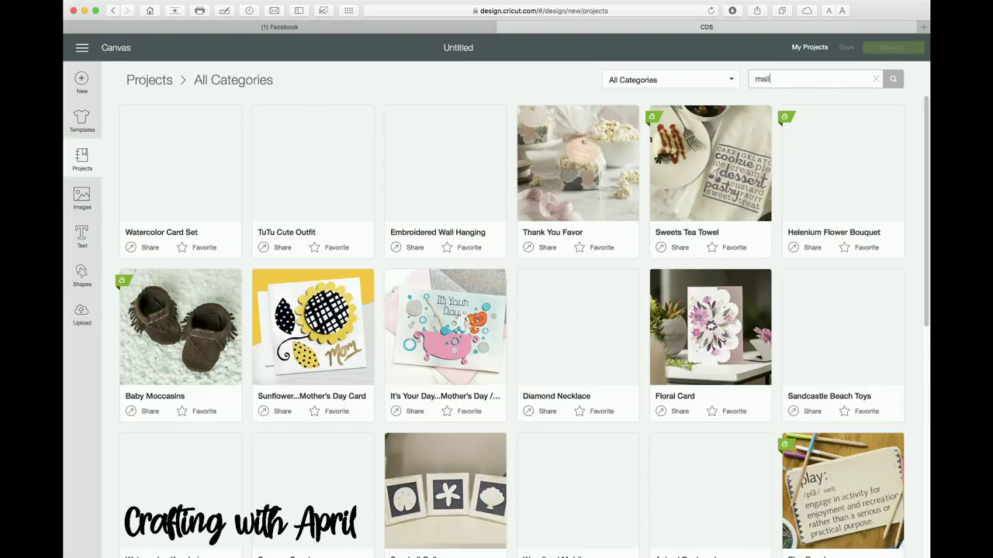
text(box)
key(Return)
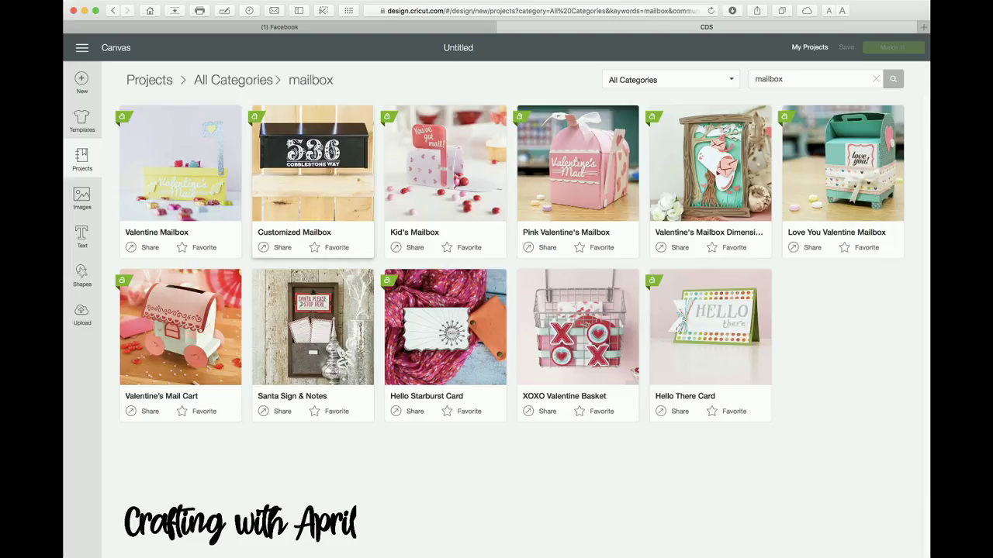
click(313, 163)
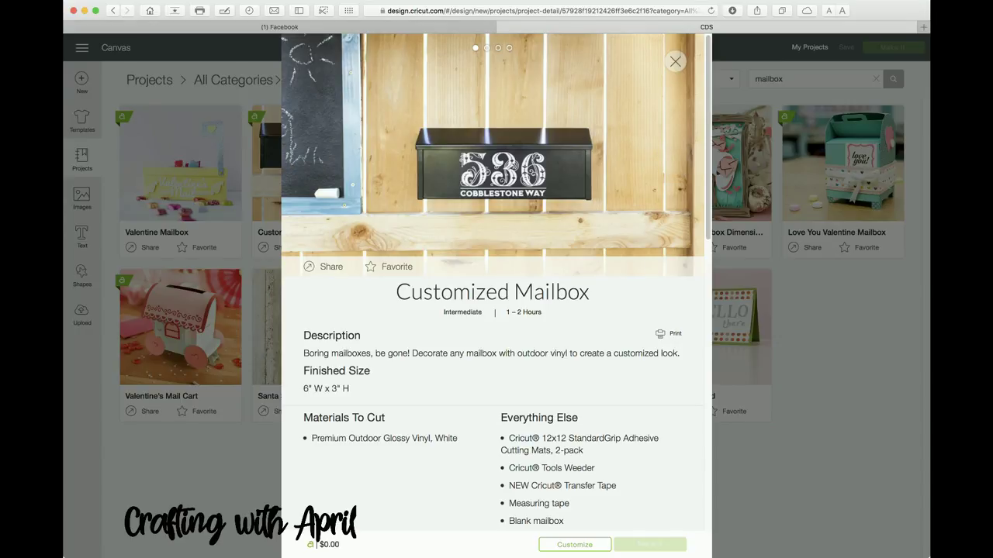
click(575, 545)
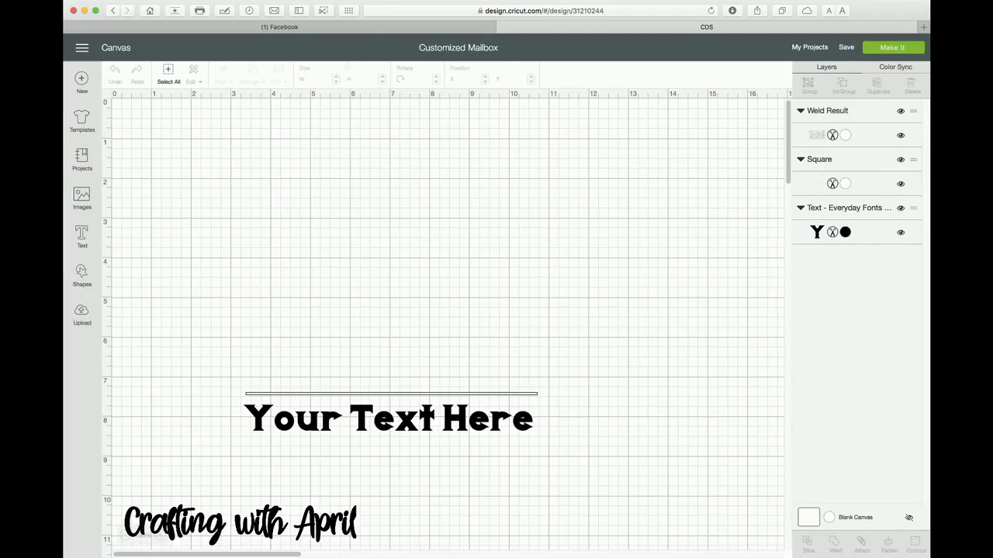
click(826, 110)
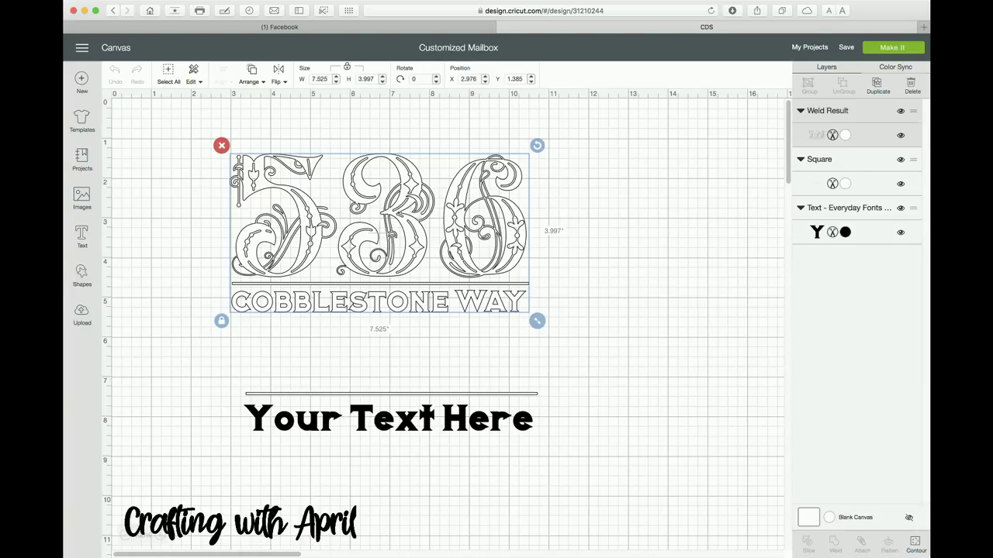
click(850, 208)
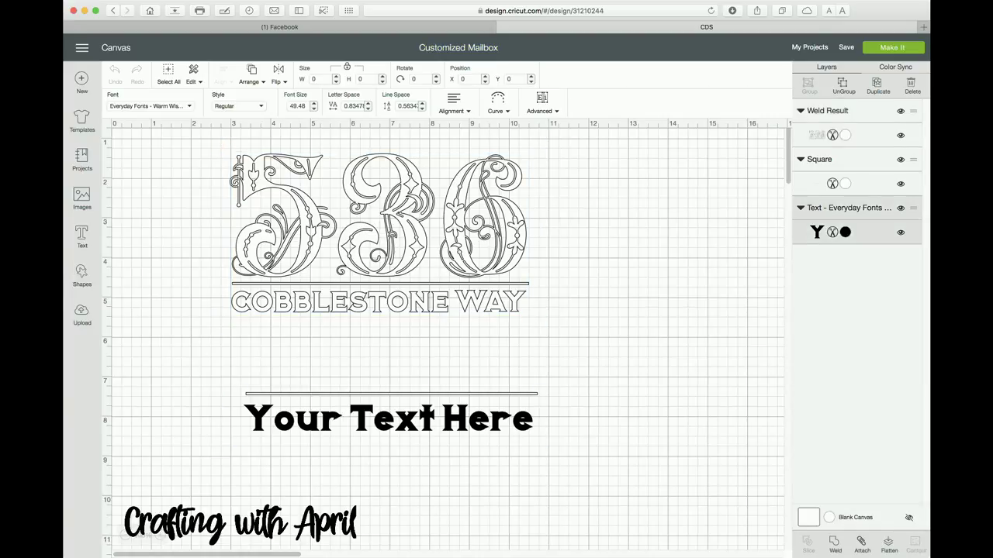
click(386, 420)
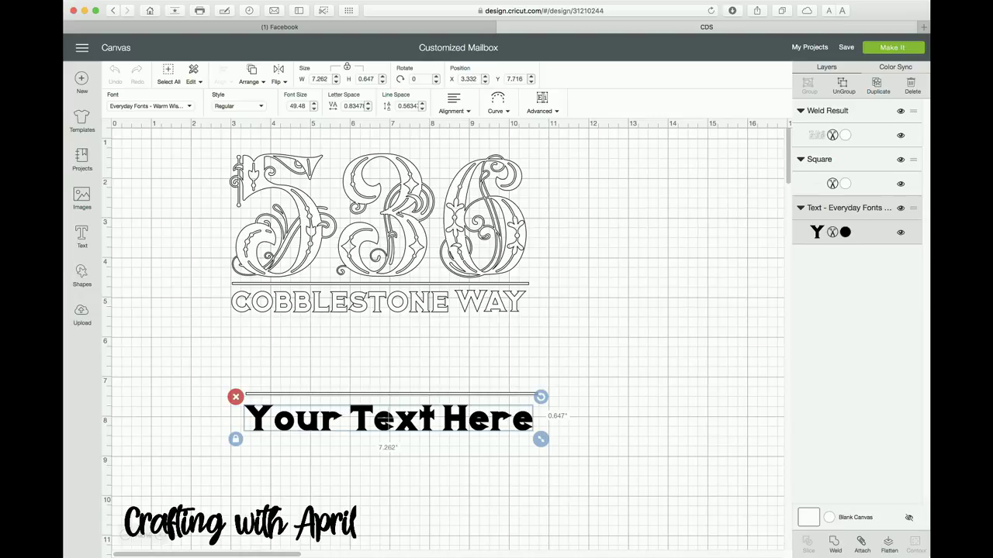
double_click(384, 420)
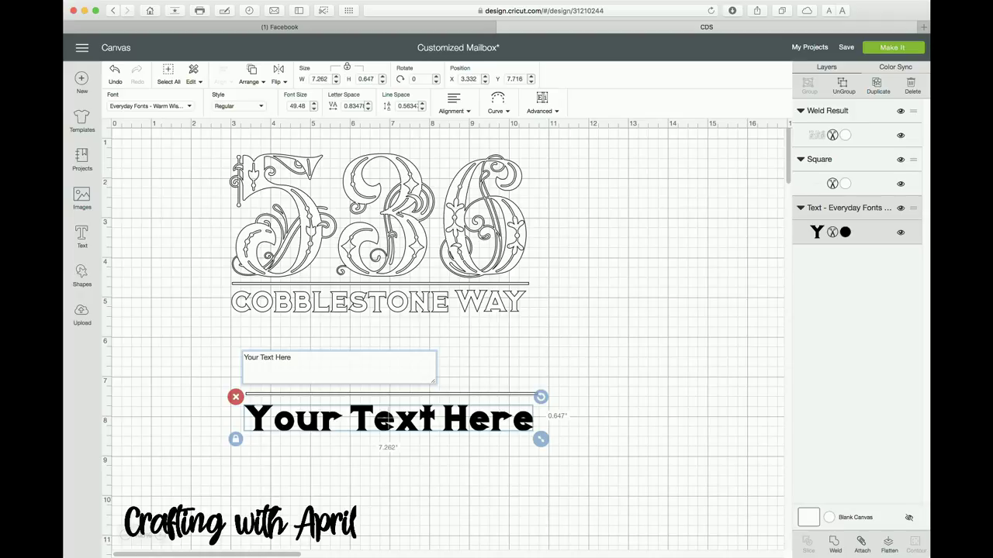
key(super+a)
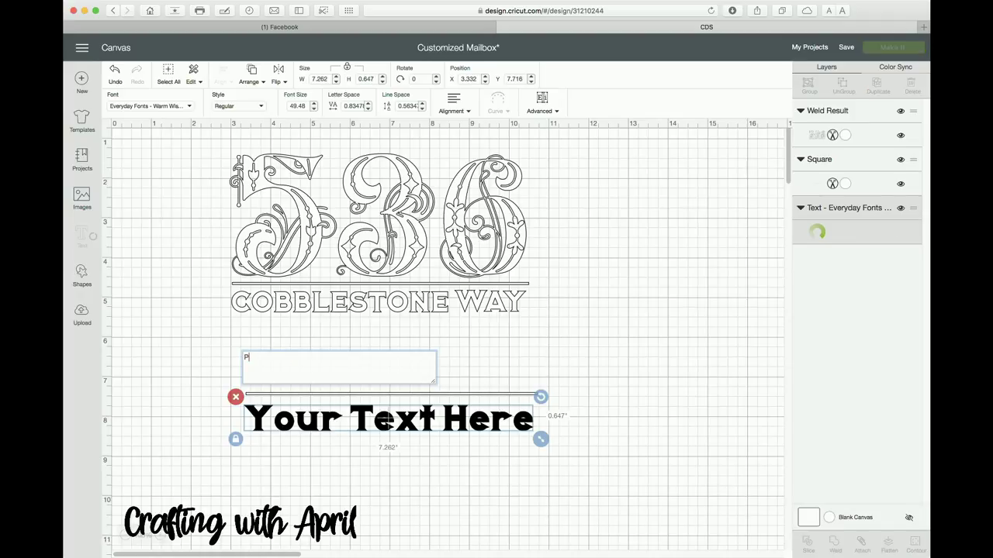
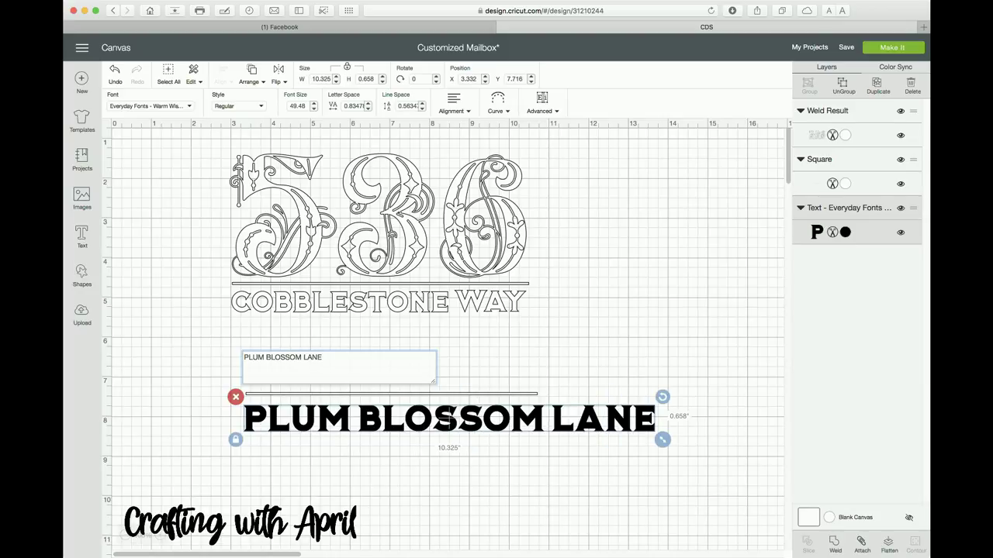
drag(449, 418, 400, 425)
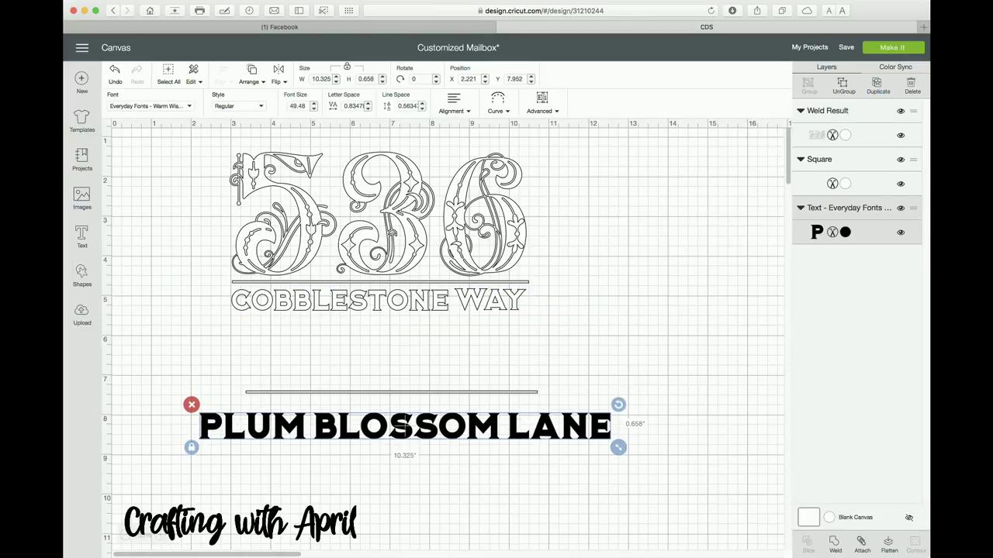
click(392, 392)
key(Escape)
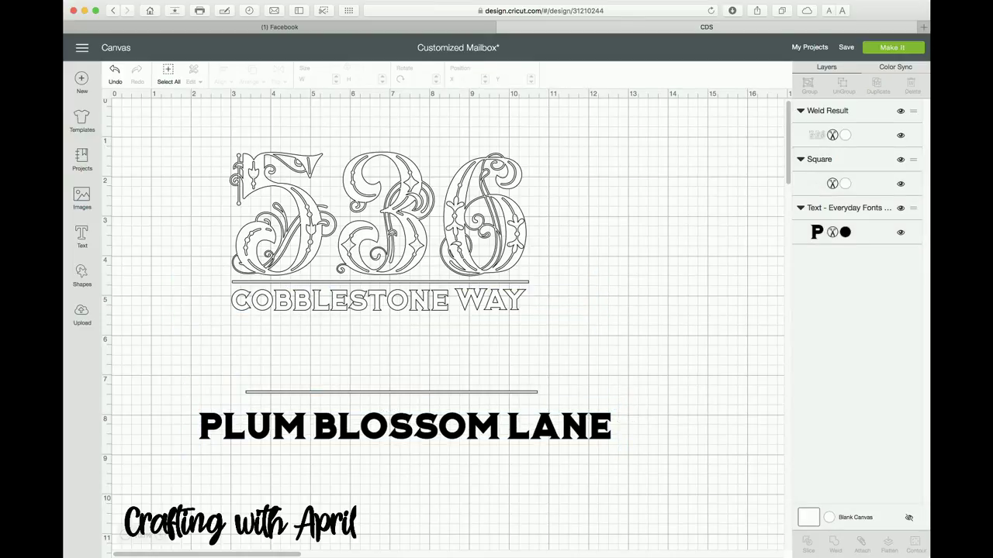
click(400, 426)
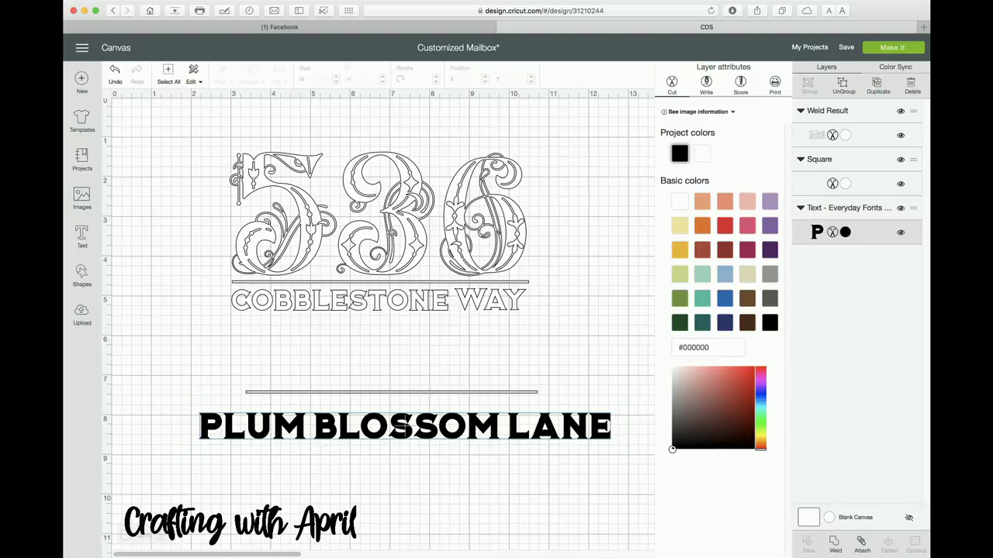
click(701, 154)
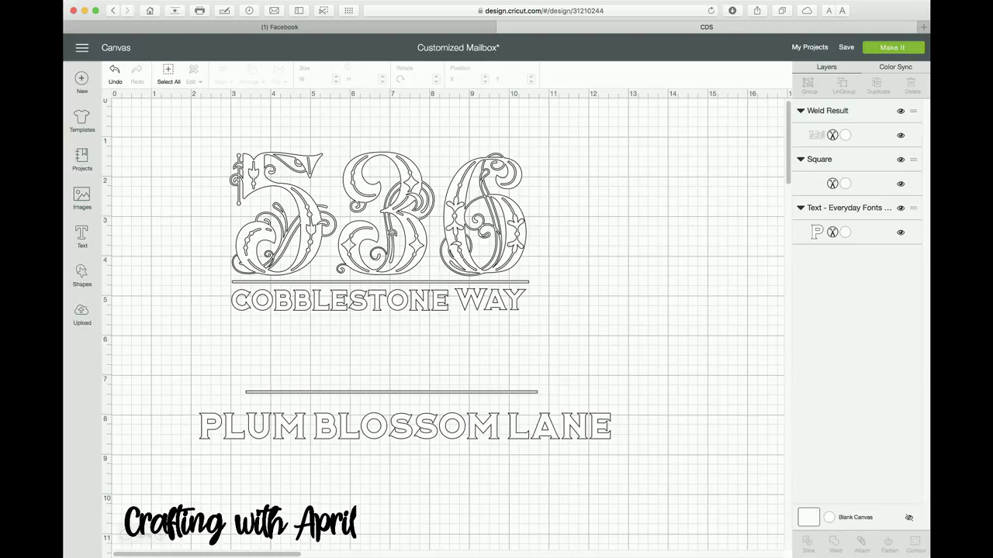
click(304, 159)
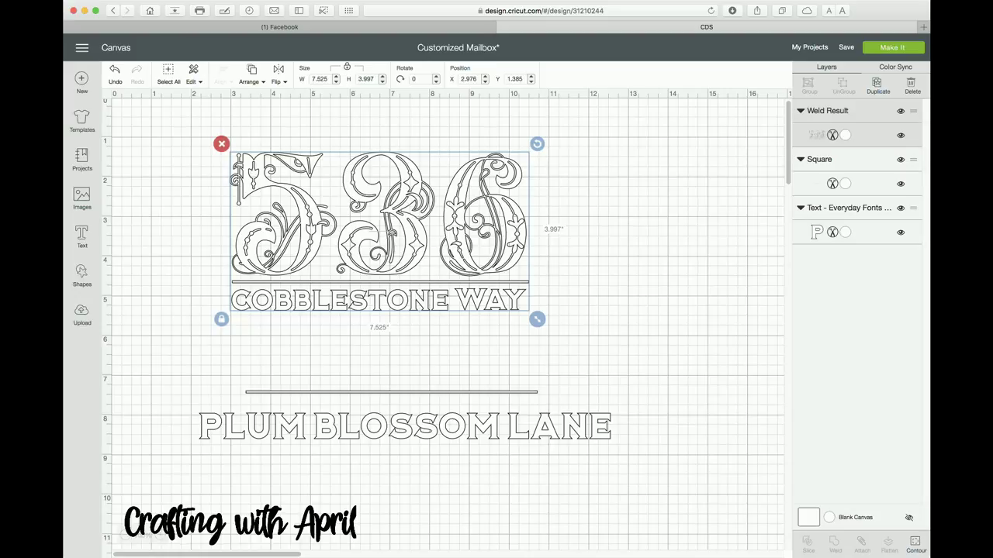
key(Escape)
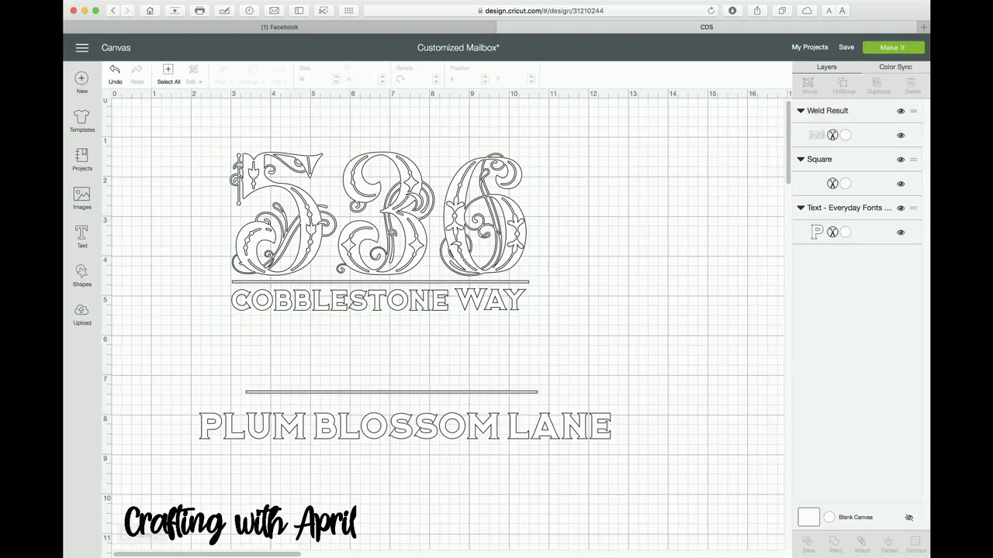
click(392, 392)
drag(380, 217, 597, 176)
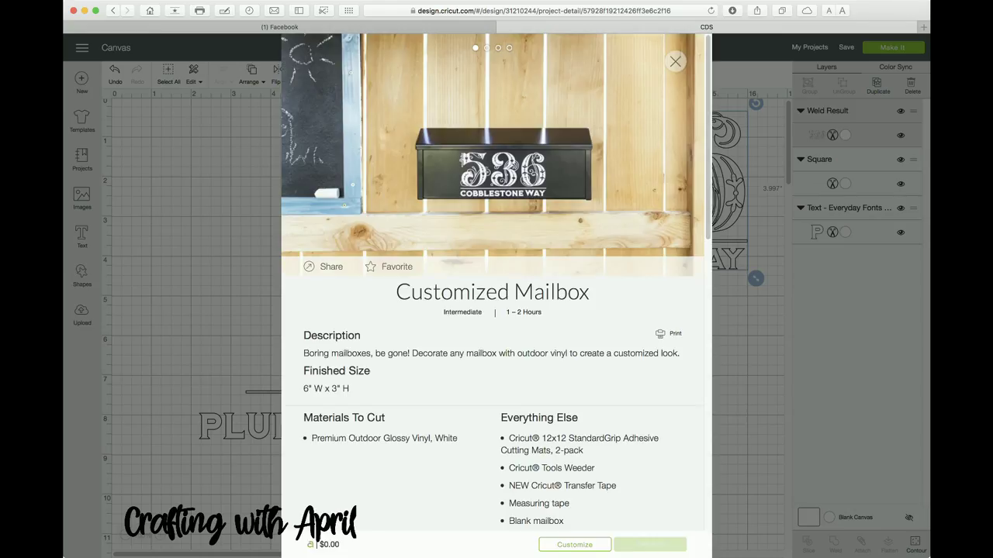
scroll(493, 310, down, 10)
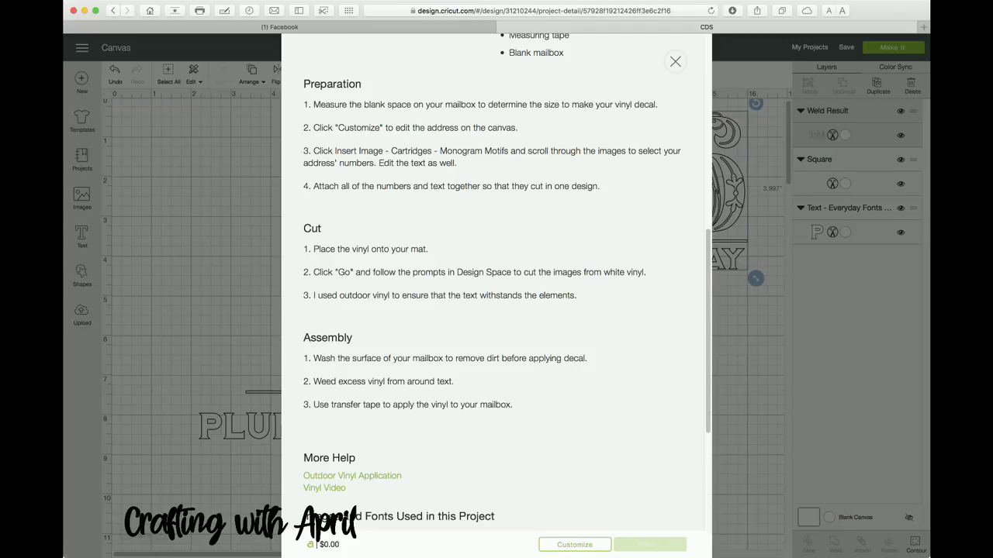
scroll(492, 311, down, 5)
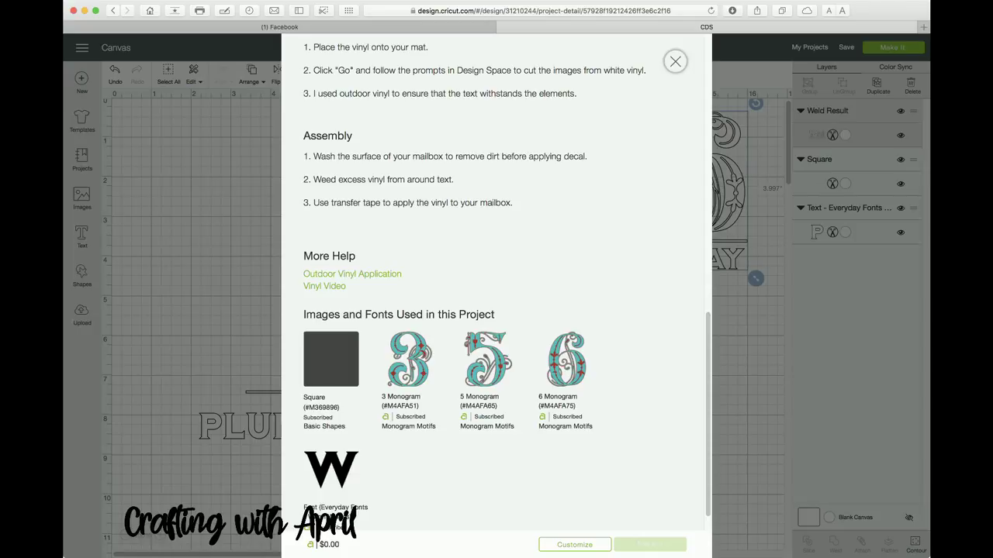
click(674, 62)
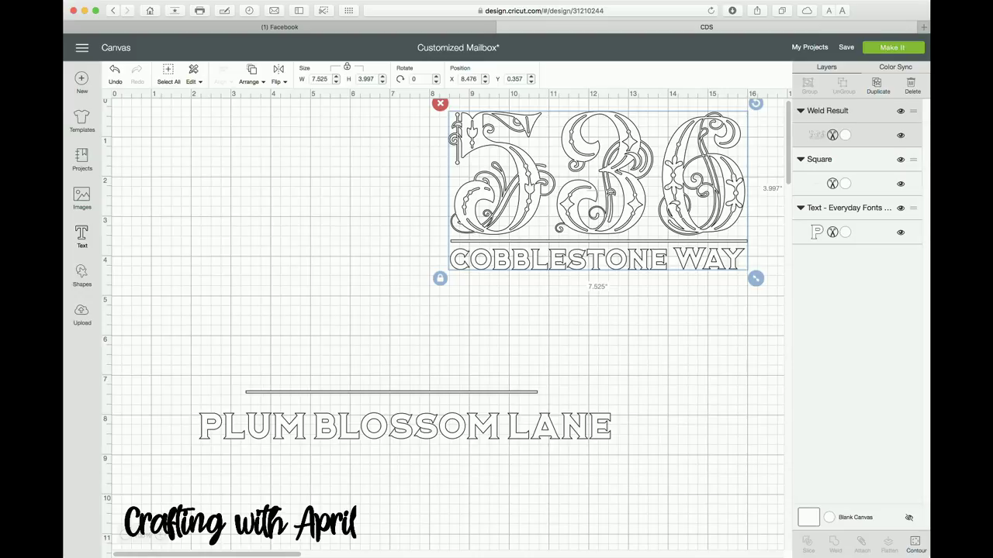
click(81, 198)
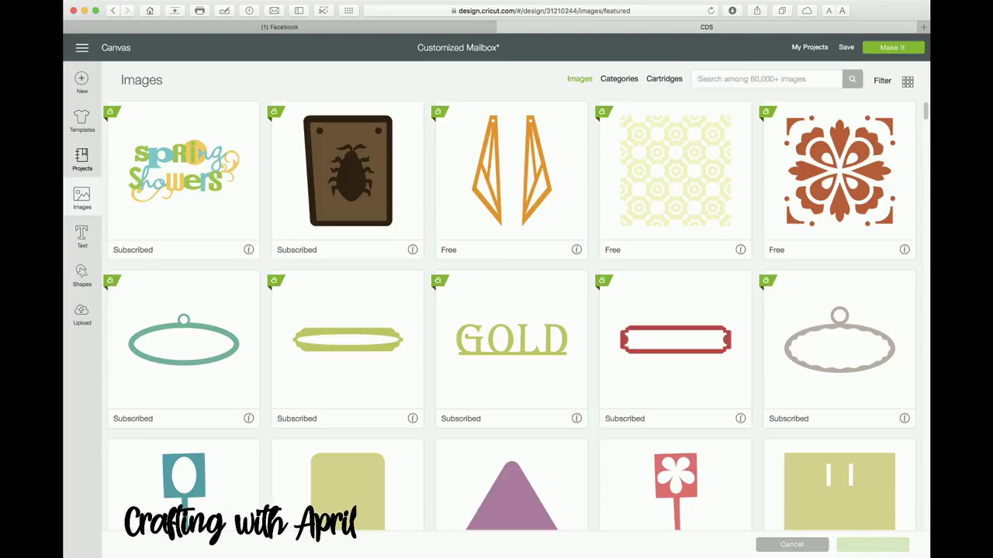
Search the Images library for 'monogram motifs'
click(744, 78)
text(m)
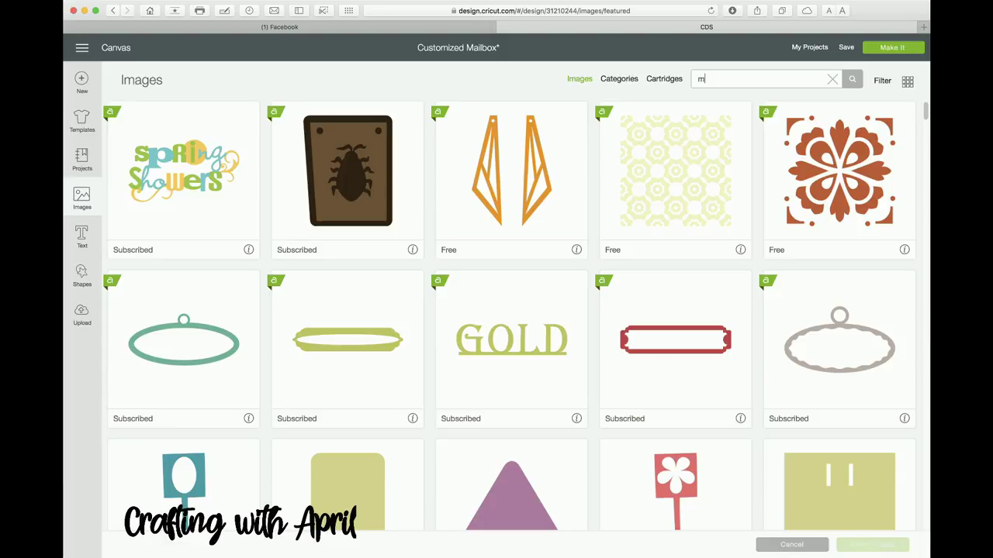
text(onogram motifs)
key(Return)
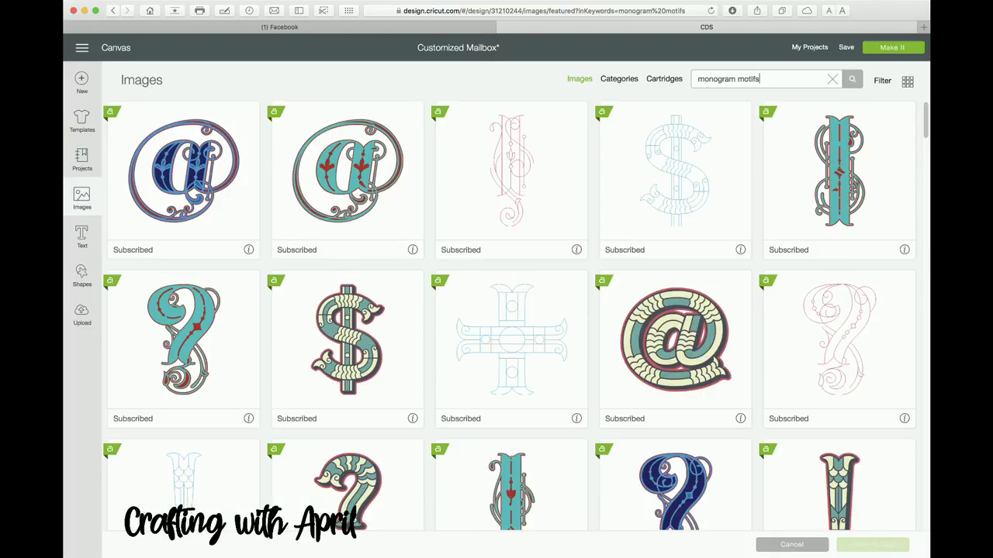
Scroll the results and pick the ornate teal-and-red 4 motif
scroll(510, 310, down, 5)
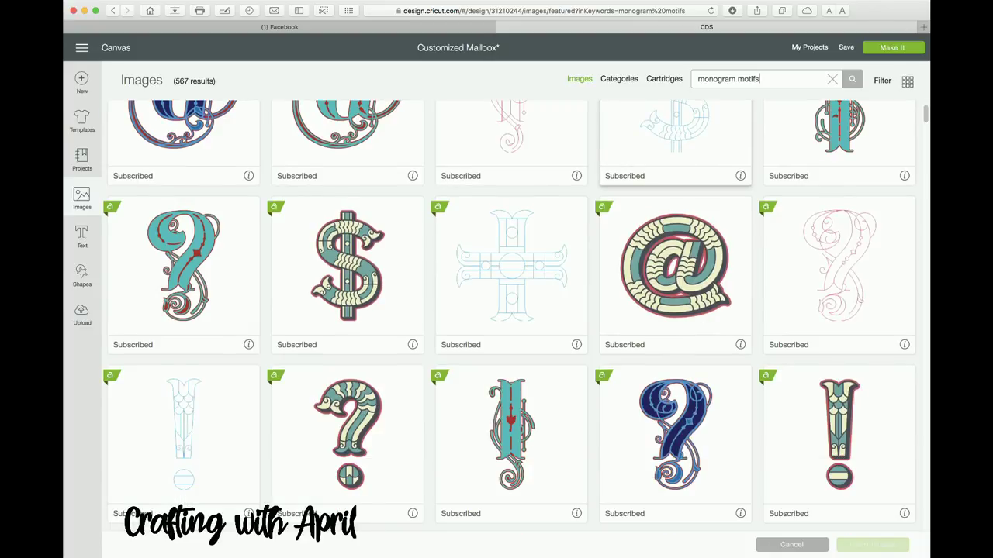
scroll(510, 310, down, 15)
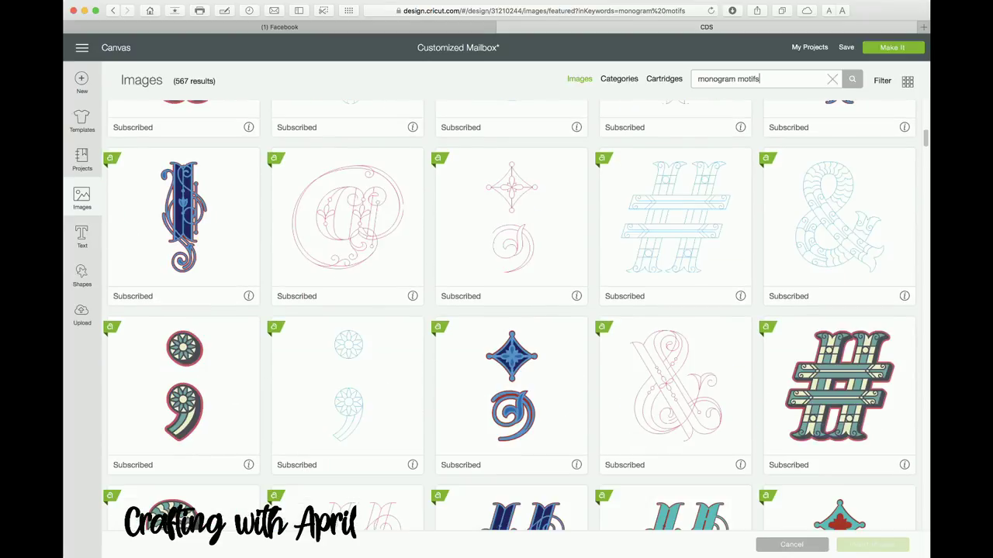
scroll(510, 310, down, 18)
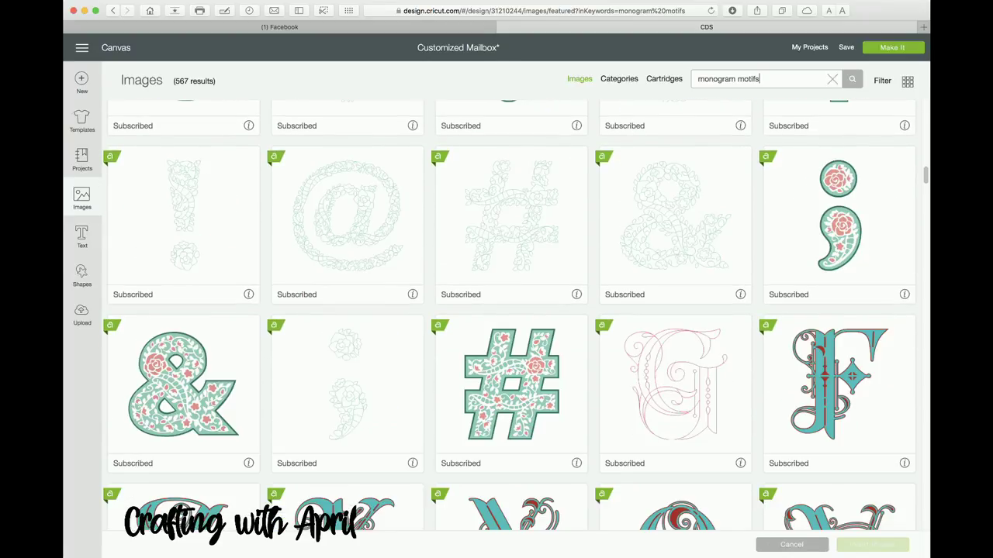
scroll(510, 310, down, 7)
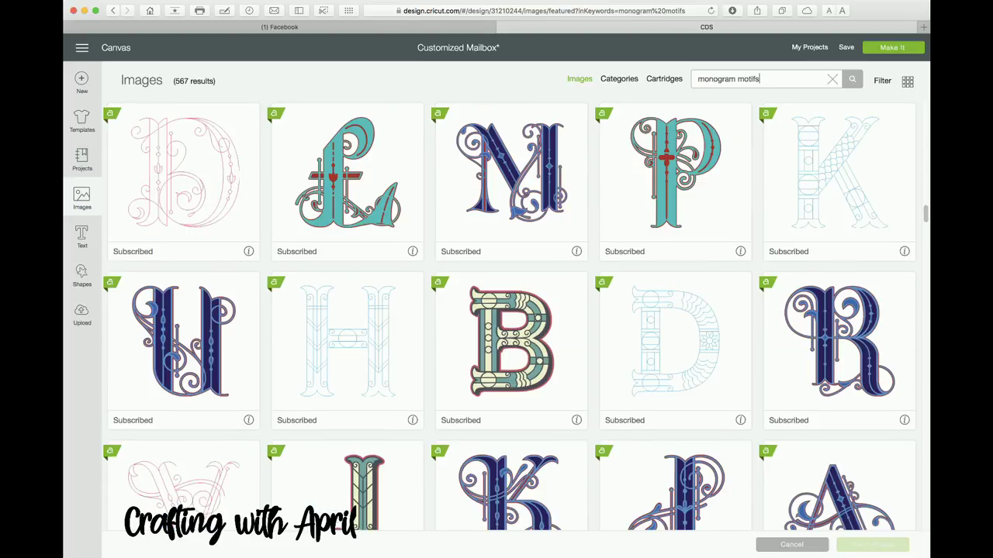
scroll(510, 311, down, 20)
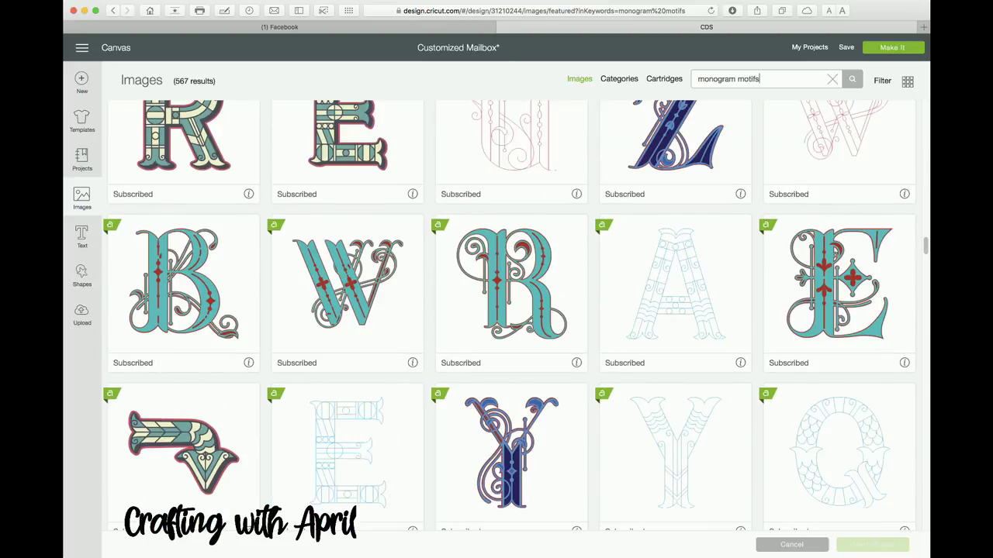
scroll(510, 310, down, 13)
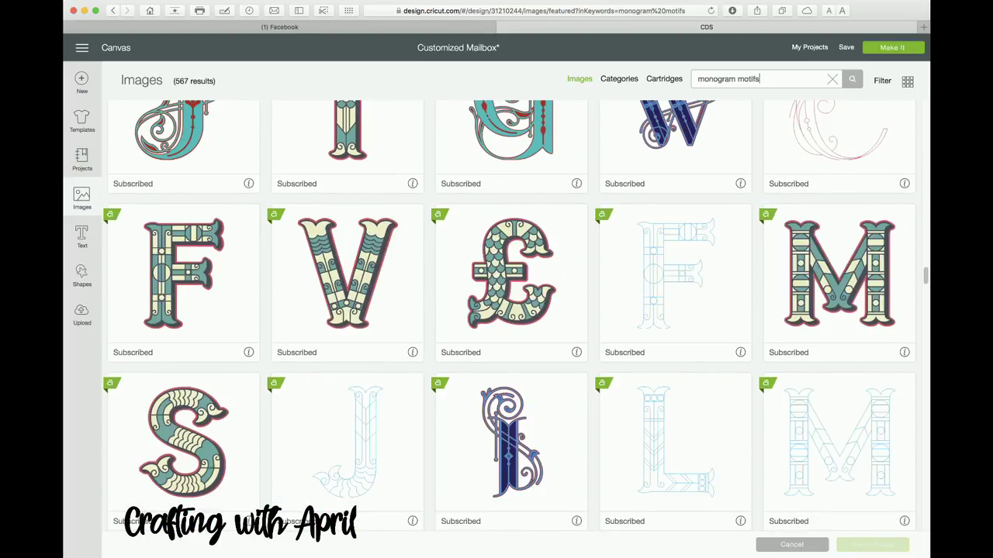
scroll(510, 310, down, 4)
scroll(510, 310, down, 20)
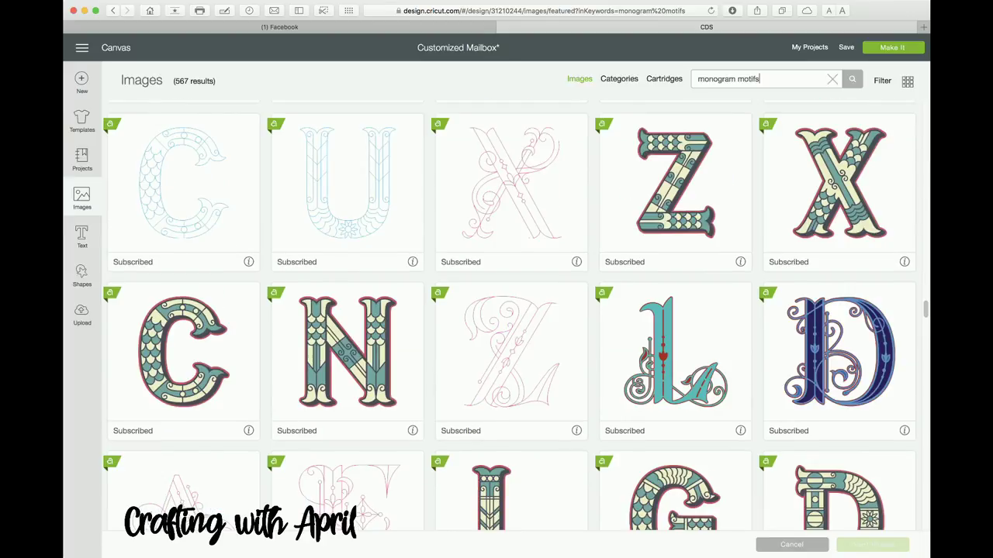
scroll(510, 310, down, 14)
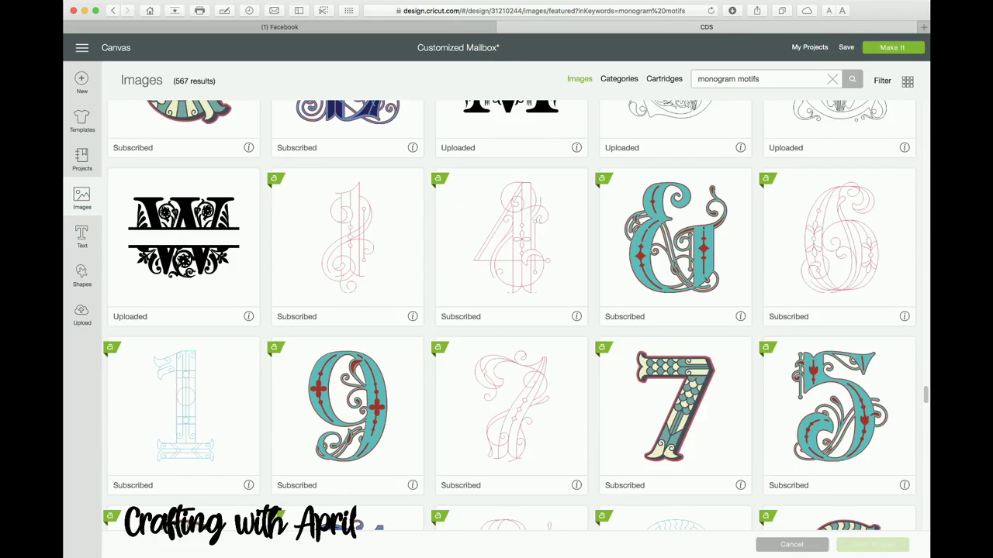
scroll(510, 310, down, 9)
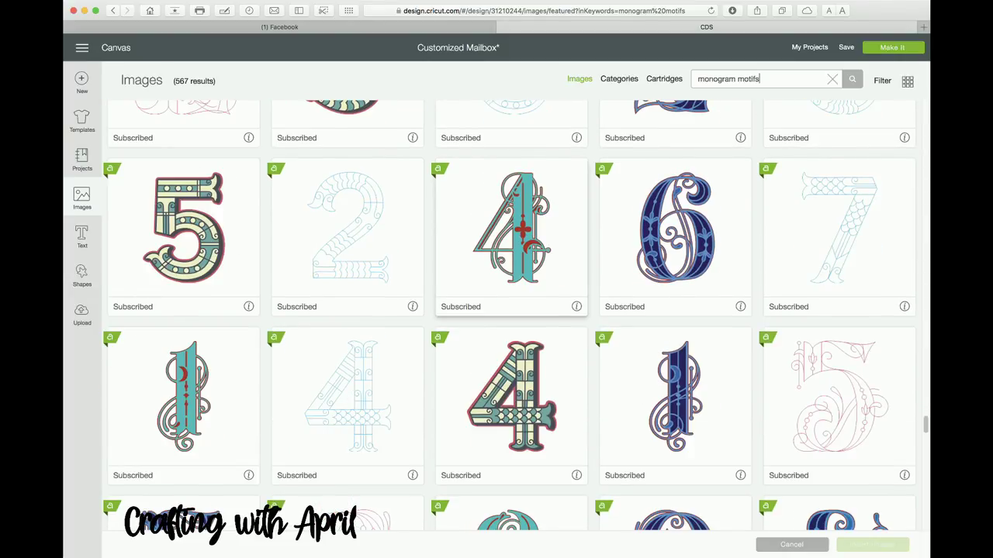
click(511, 303)
Find and pick the ornate 0 motif as the second image to insert
scroll(511, 303, down, 5)
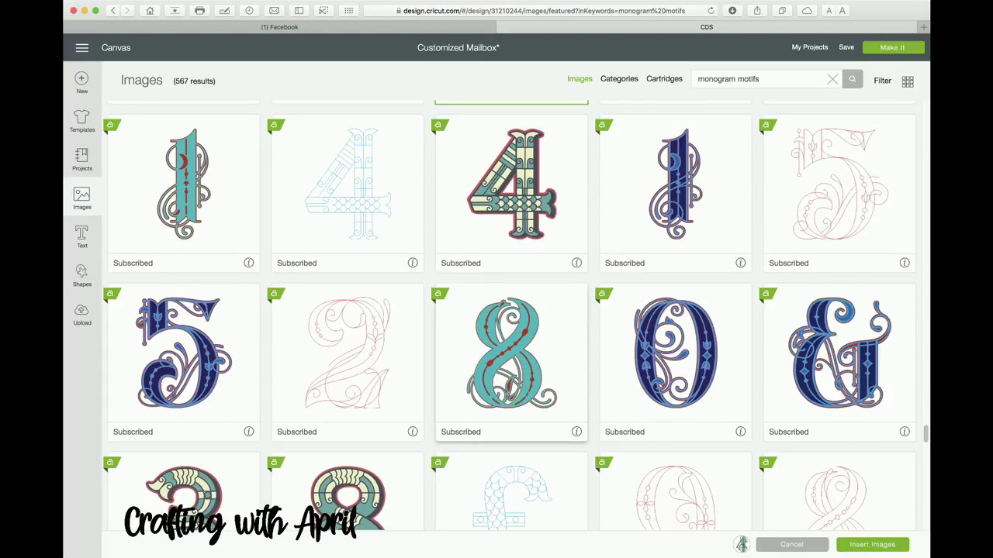
scroll(511, 349, down, 4)
scroll(511, 349, up, 4)
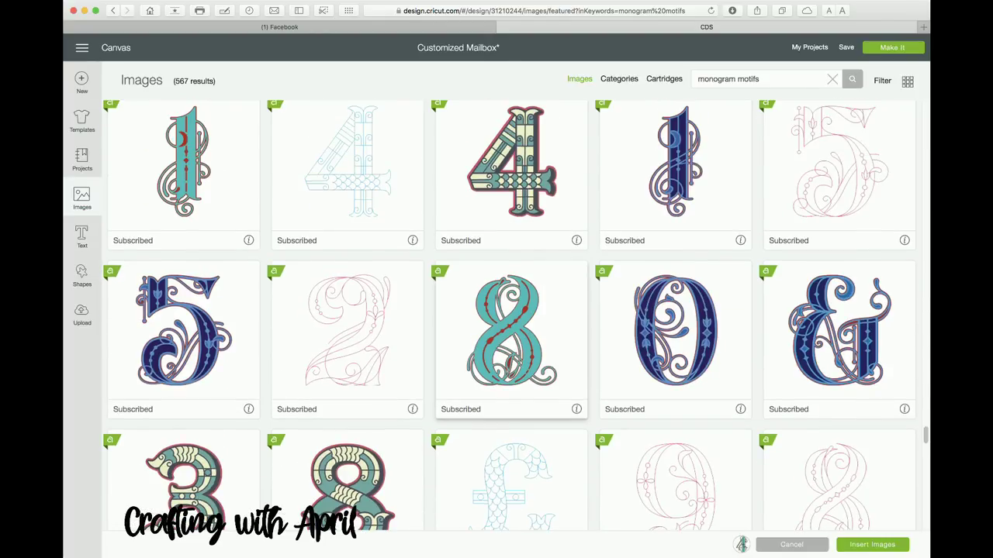
scroll(511, 341, up, 3)
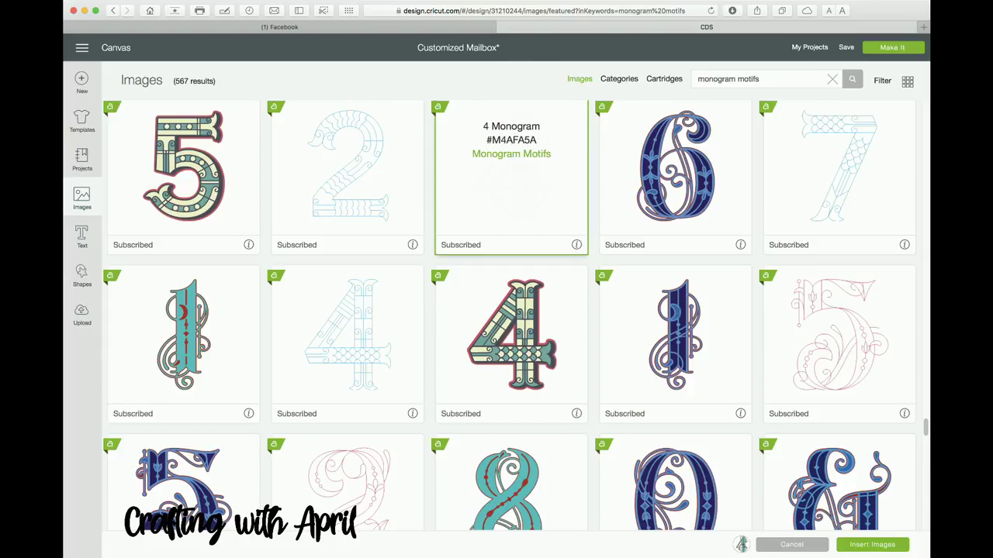
scroll(577, 246, down, 10)
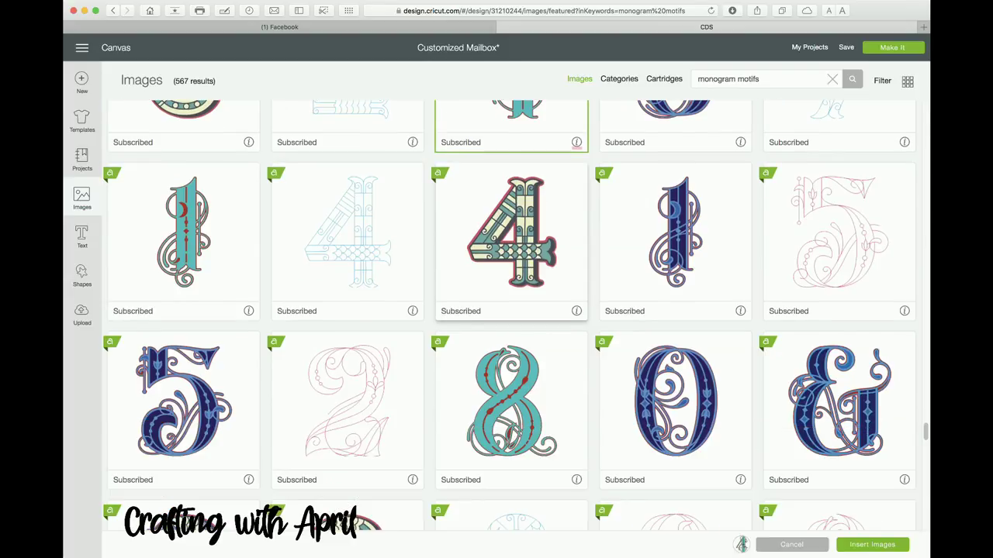
scroll(511, 303, up, 2)
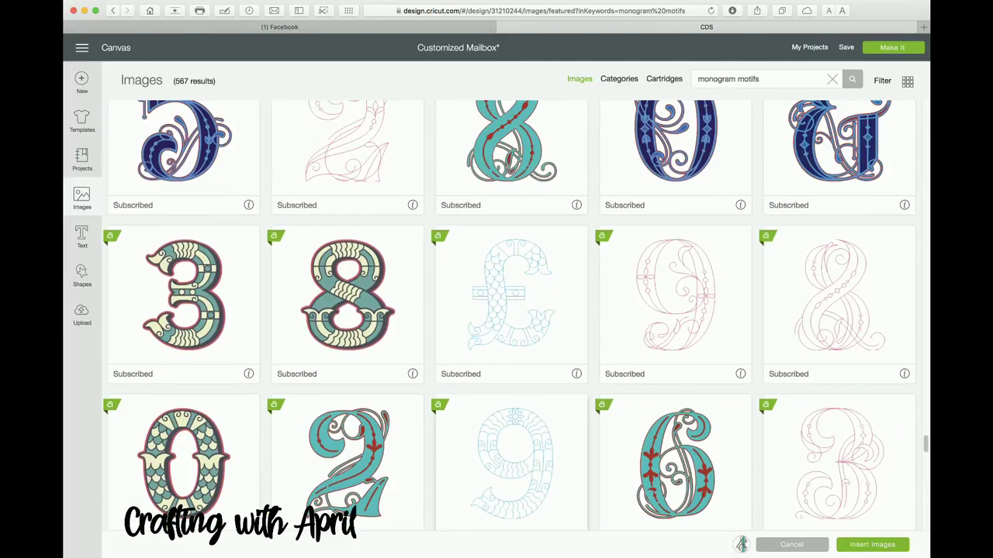
scroll(511, 302, down, 4)
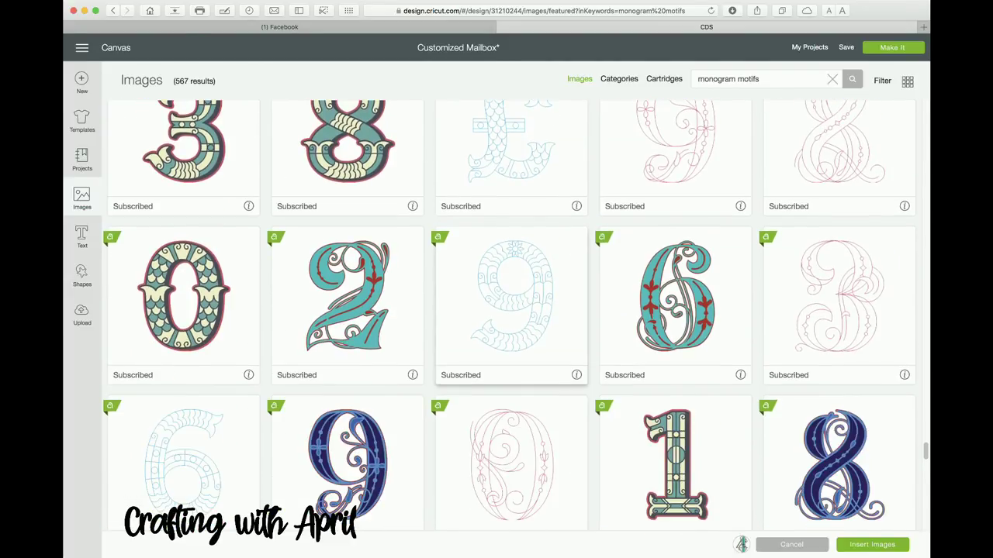
scroll(511, 303, down, 10)
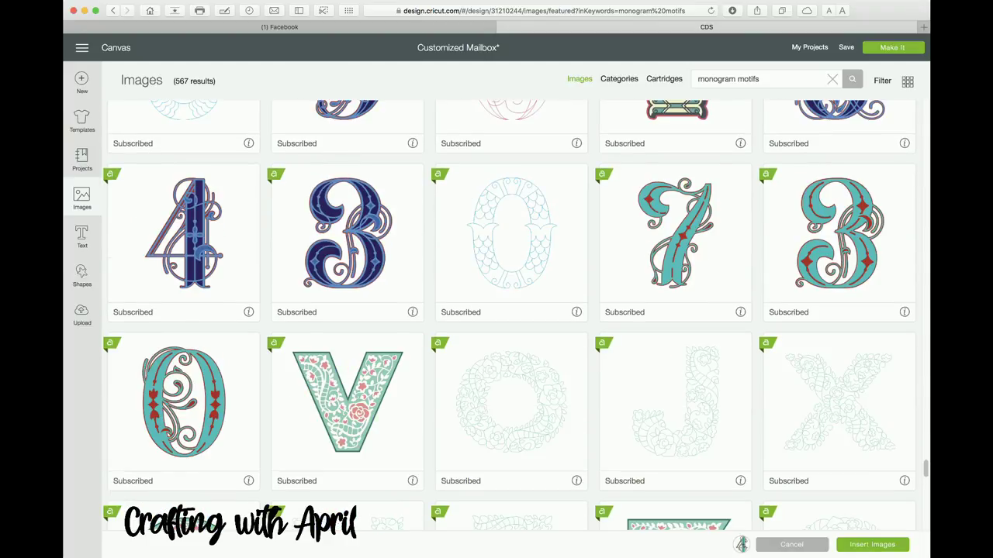
scroll(184, 311, down, 3)
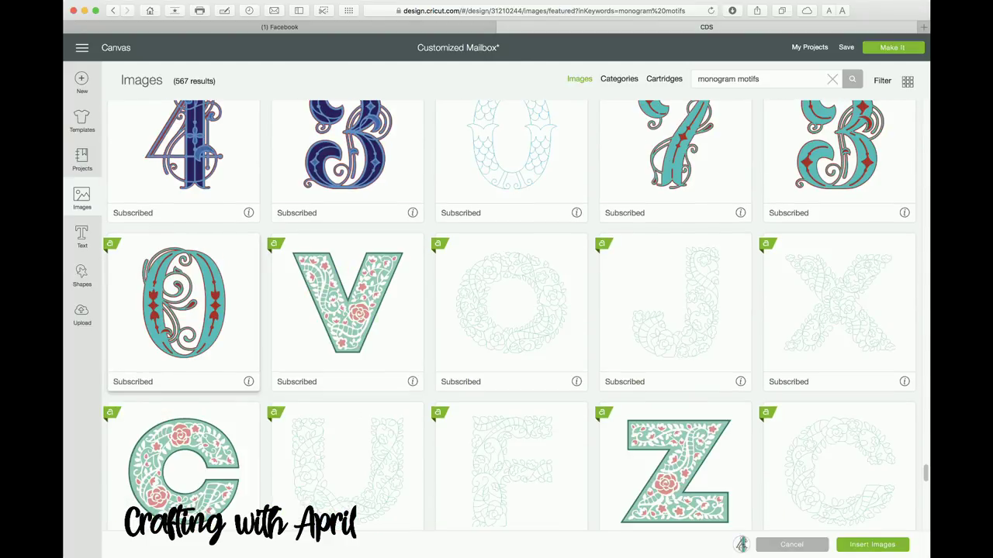
click(184, 310)
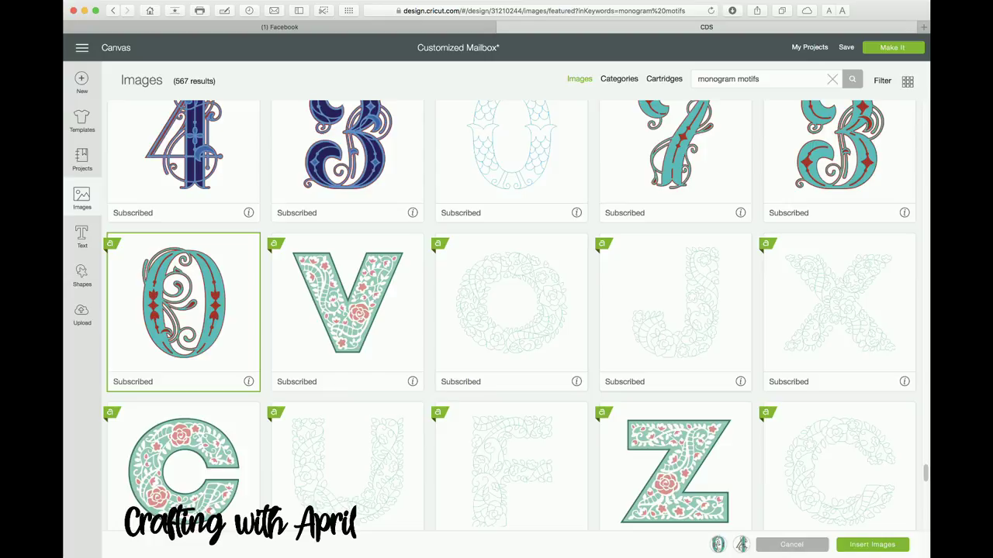
mouse_move(717, 545)
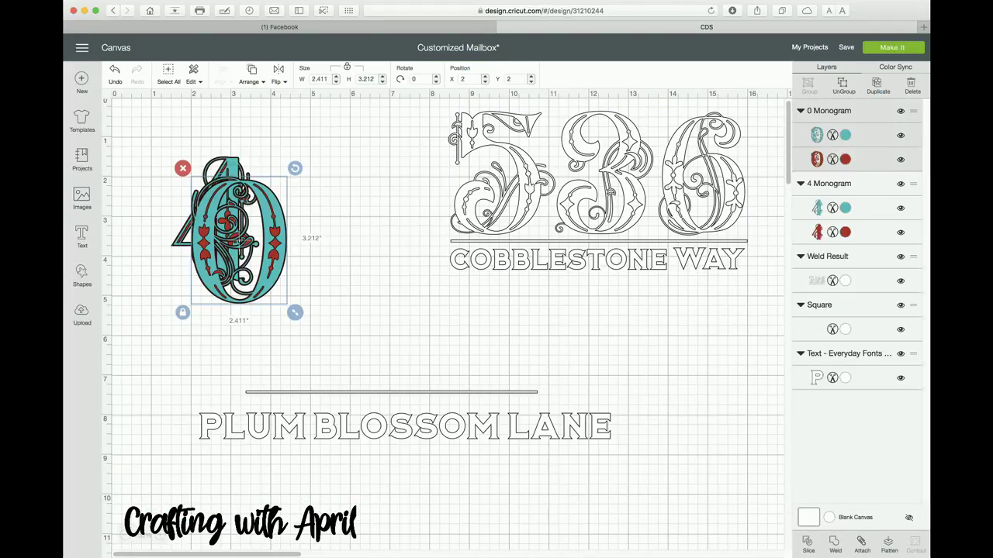
Drag the 0 just above the bar and hide the red detail layers of both monograms
drag(237, 241, 420, 319)
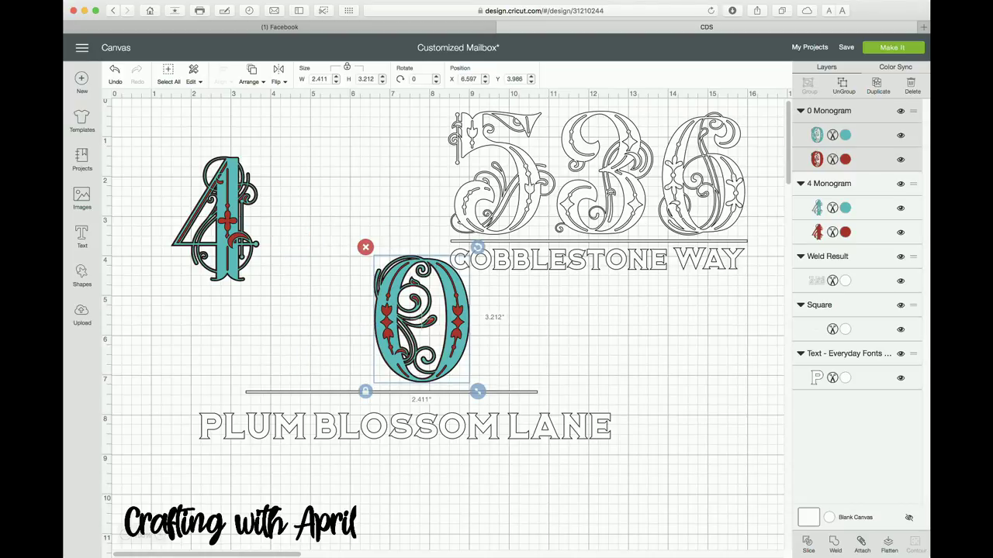
click(901, 159)
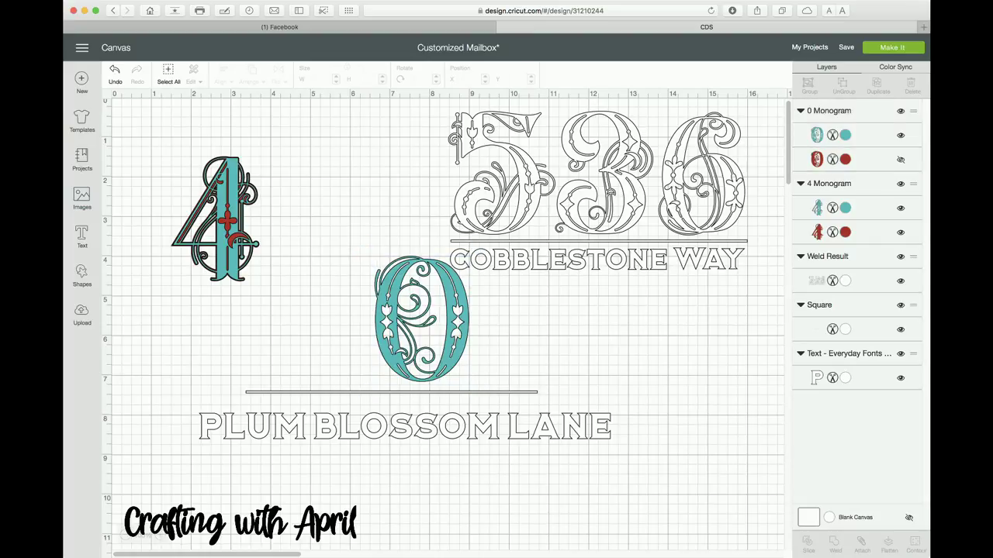
click(901, 232)
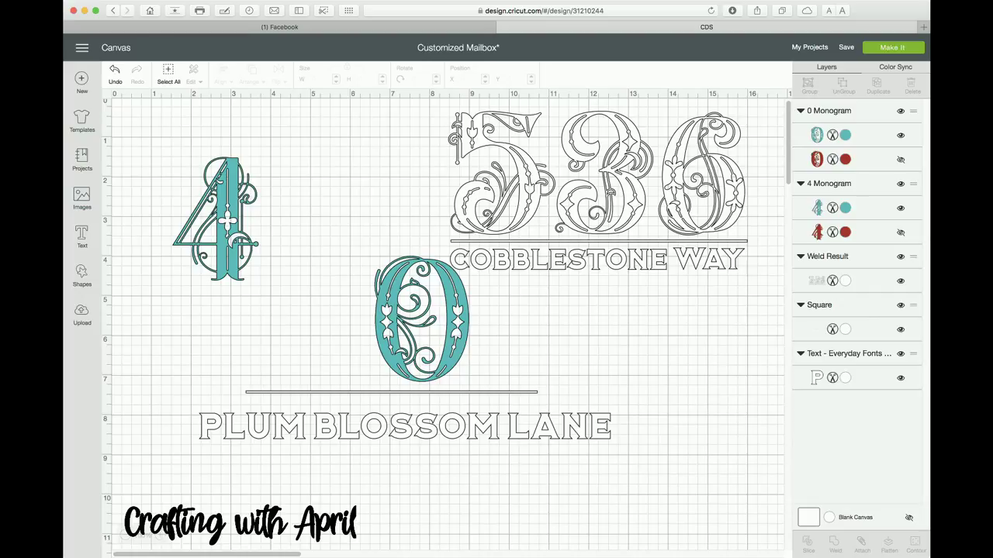
Position the 4 beside the 0 so they read '40' above the bar
drag(221, 218, 341, 324)
click(434, 310)
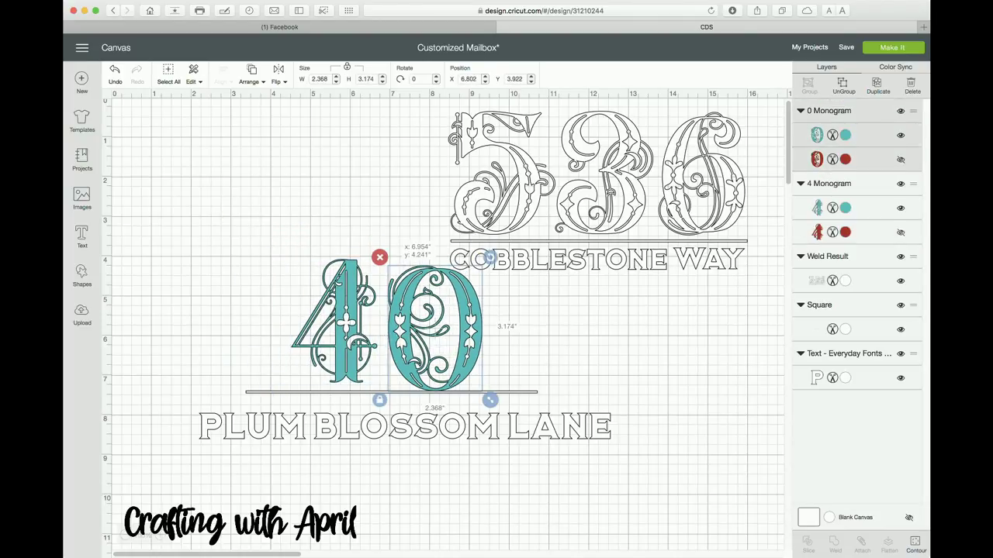
drag(434, 310, 440, 314)
click(345, 326)
click(435, 310)
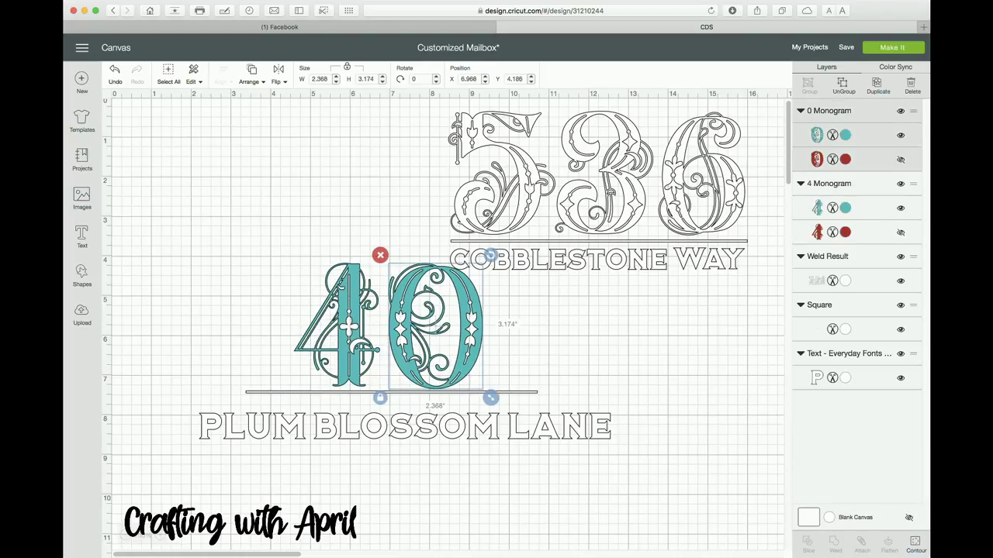
drag(433, 152, 720, 258)
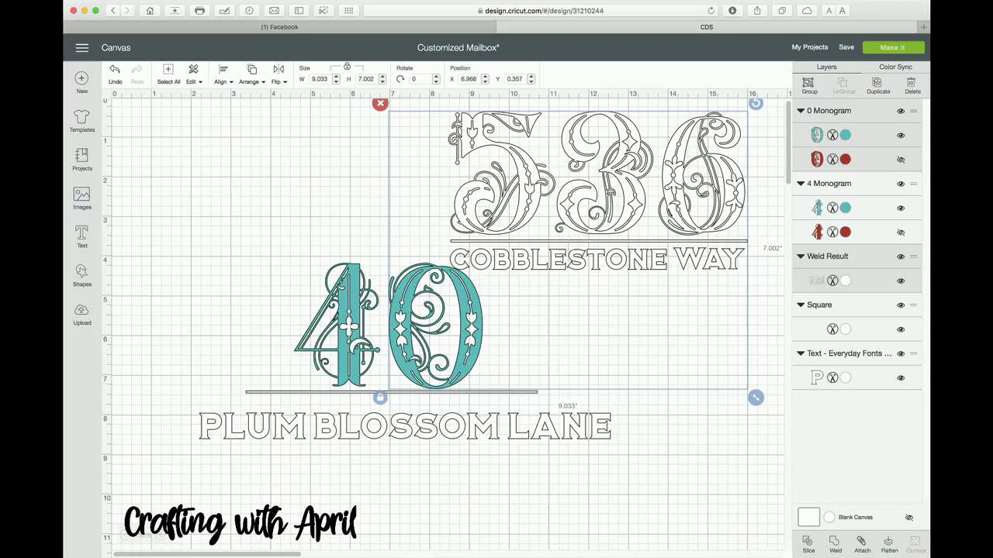
key(Escape)
click(826, 256)
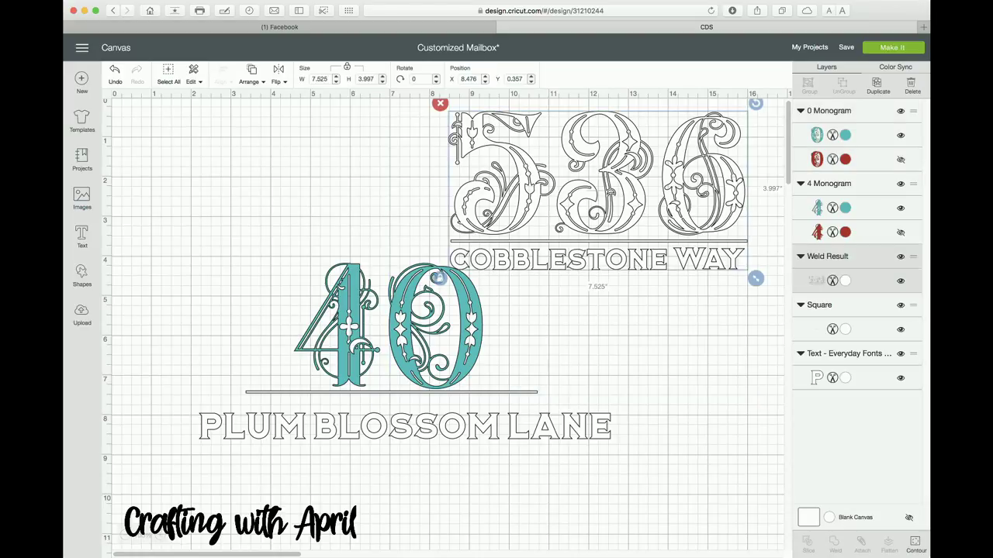
click(440, 103)
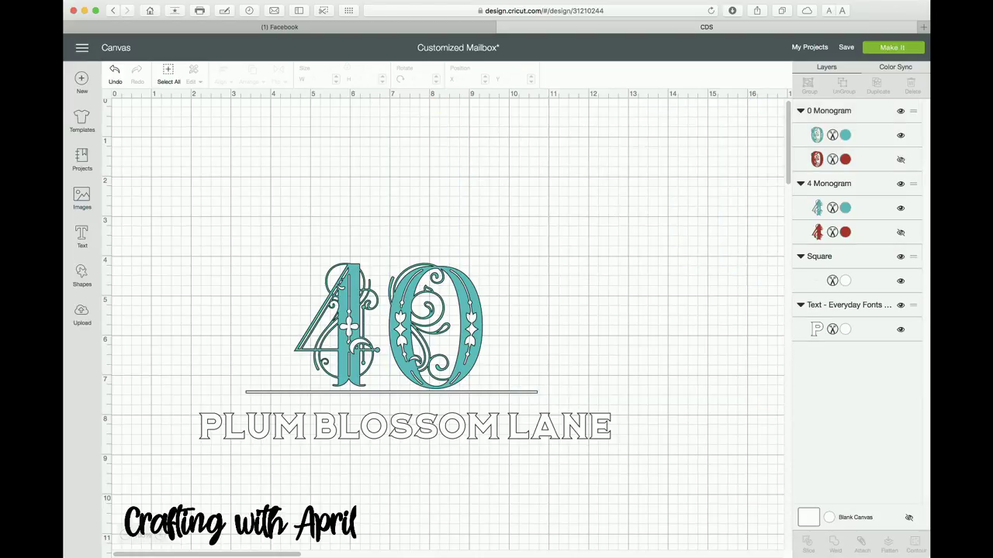
Sync the 40 monogram's colour to match the black text
click(829, 110)
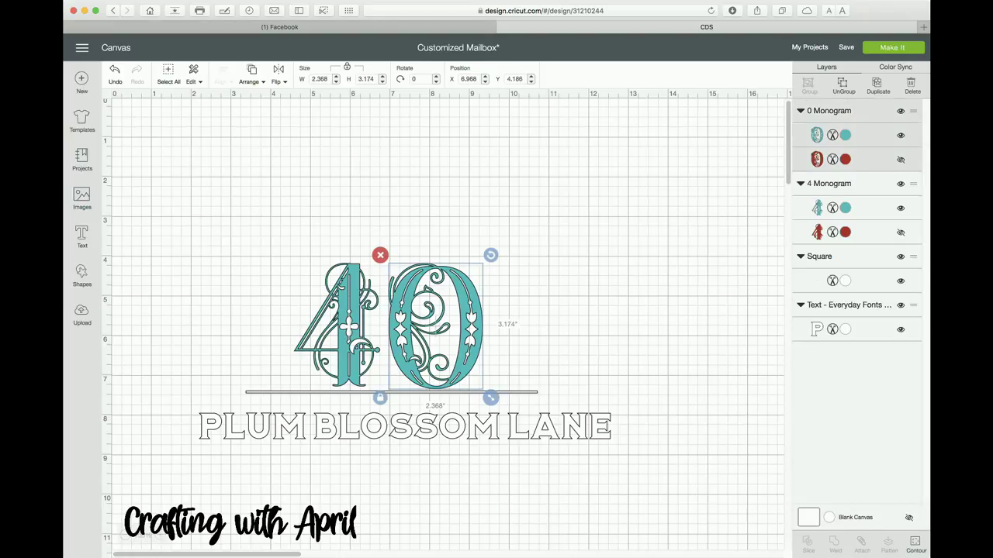
click(844, 208)
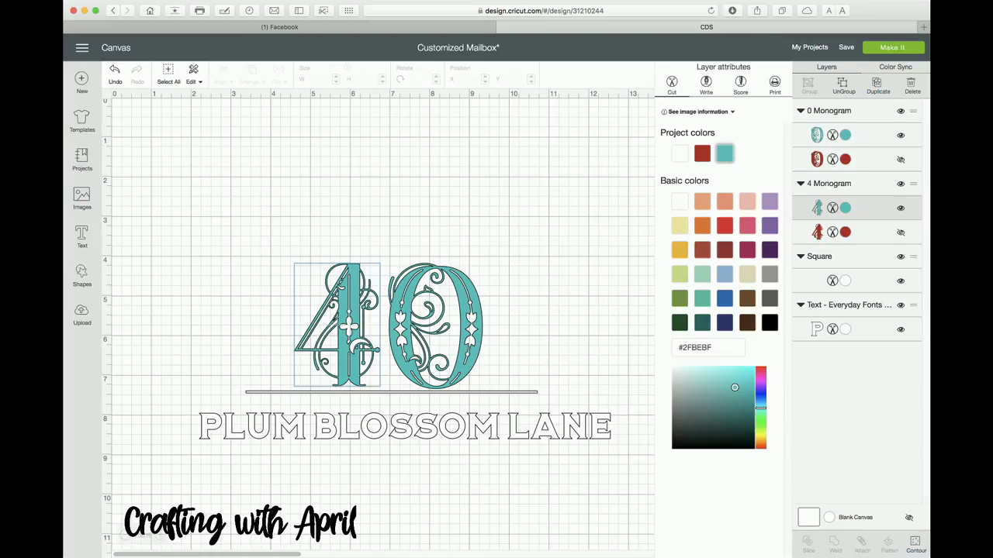
click(895, 67)
drag(842, 170, 861, 145)
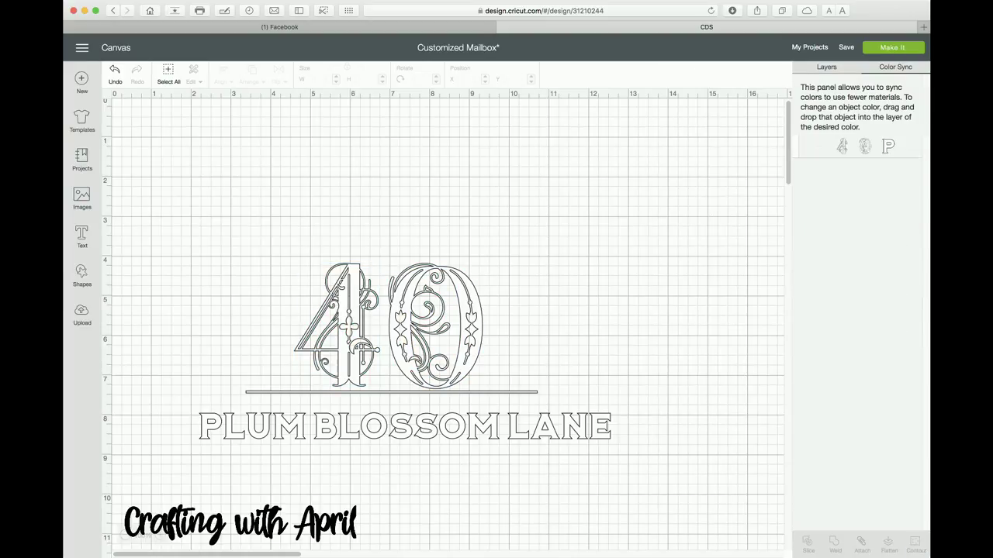
Attach the 40, bar and text, then select all and detach them into separate pieces
drag(227, 295, 651, 439)
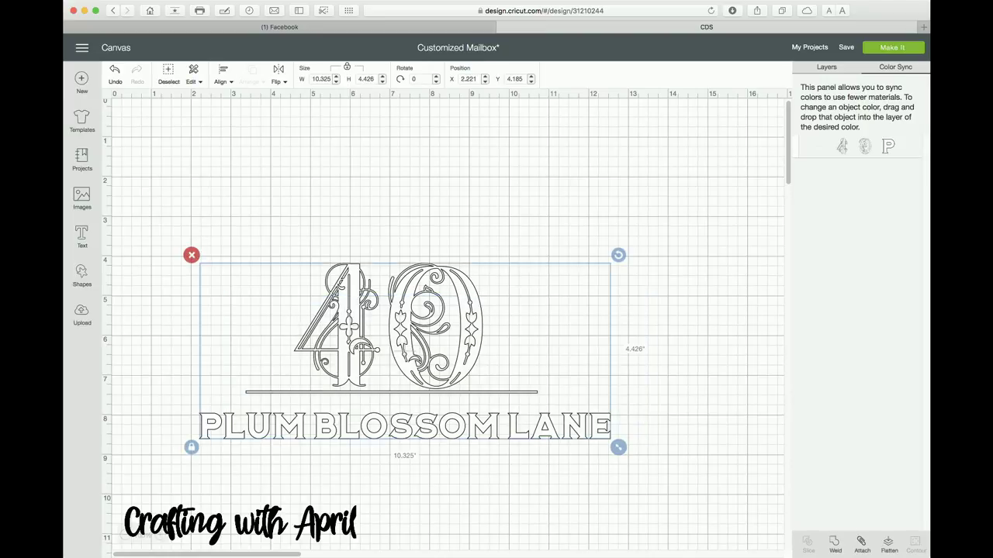
click(861, 543)
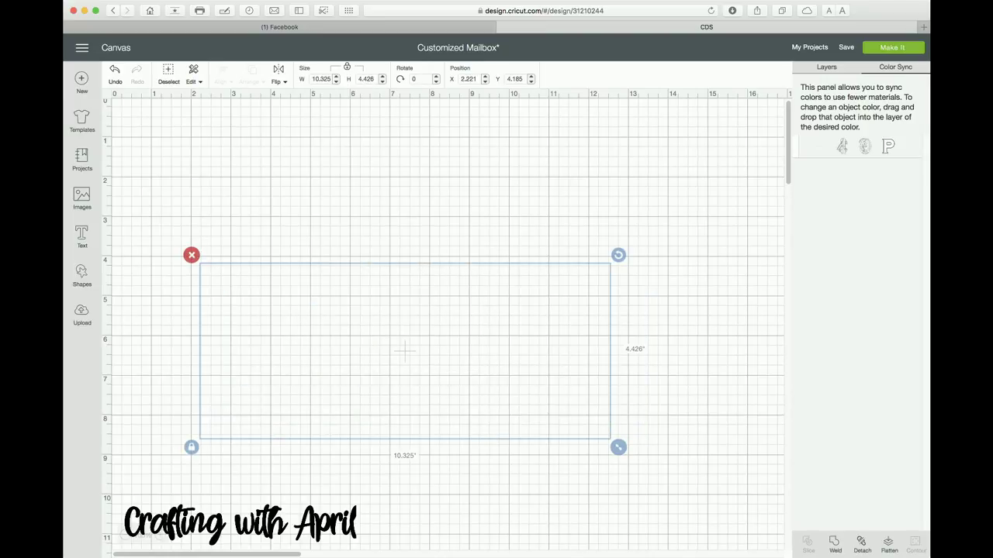
click(826, 67)
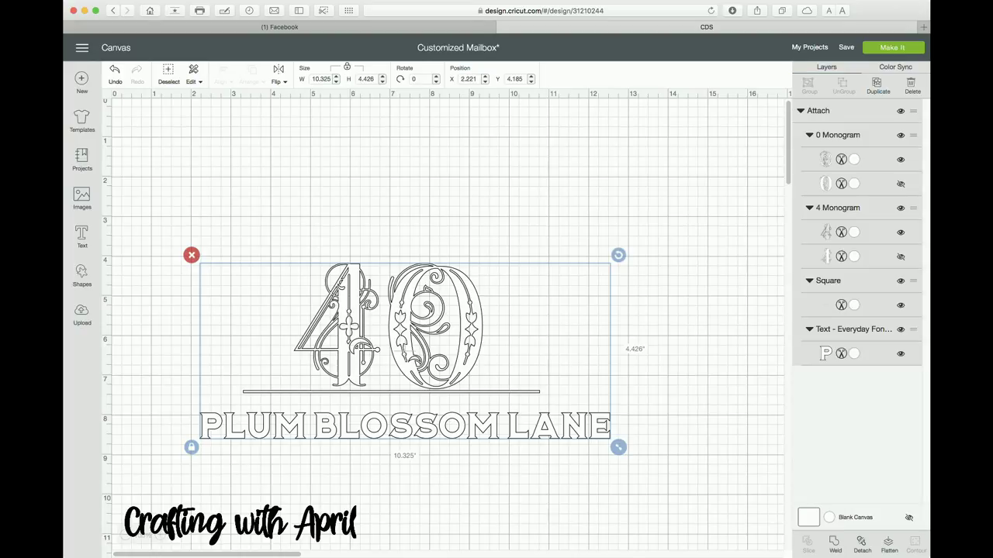
click(853, 159)
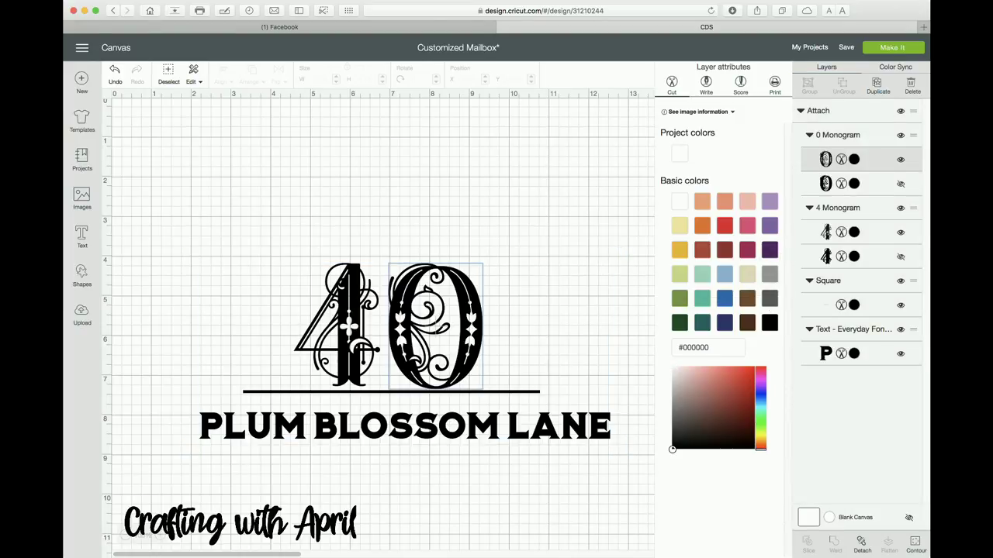
key(Escape)
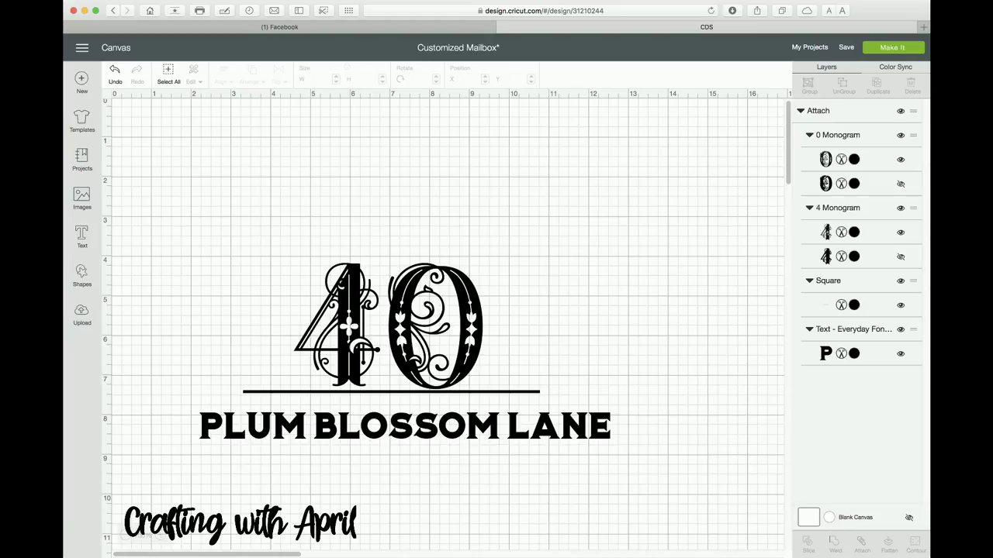
key(super+a)
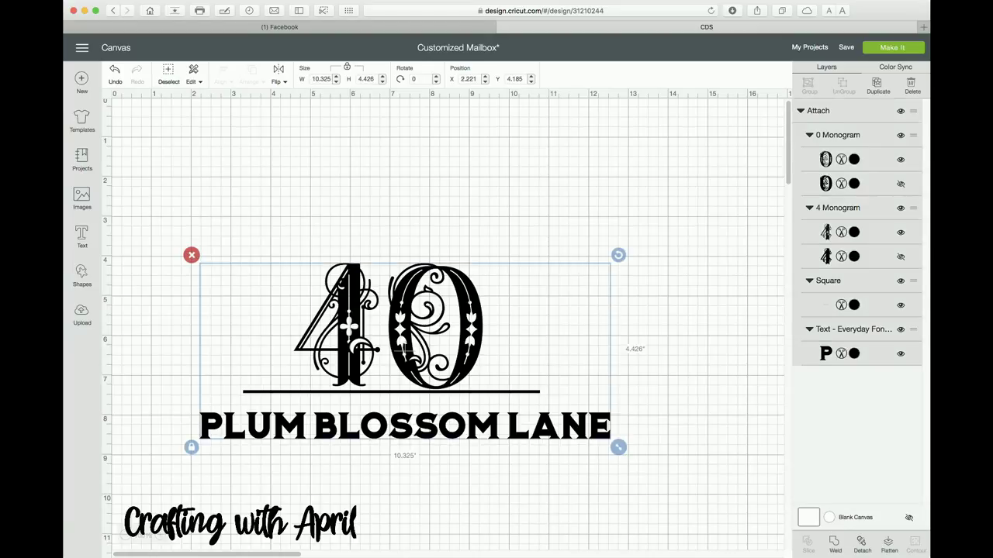
click(862, 543)
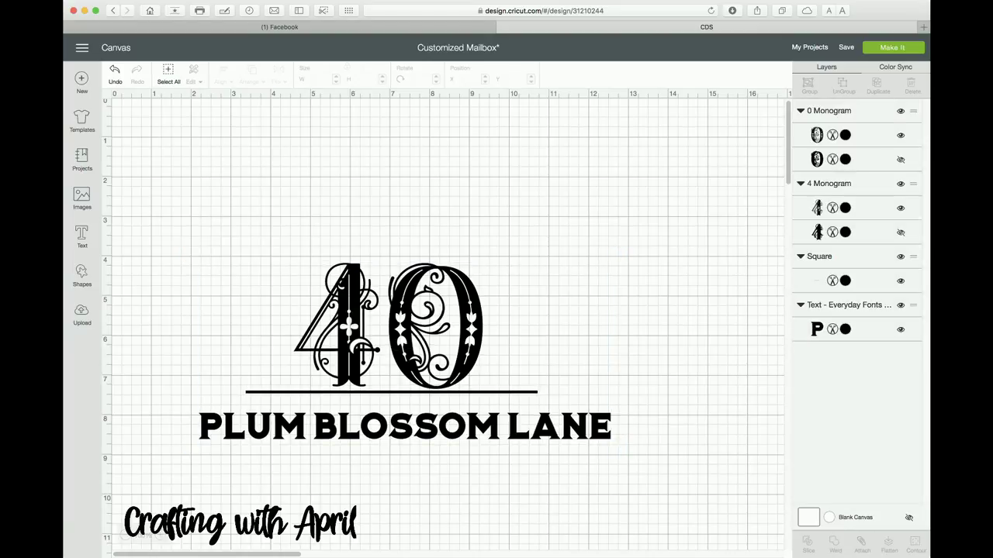
click(403, 425)
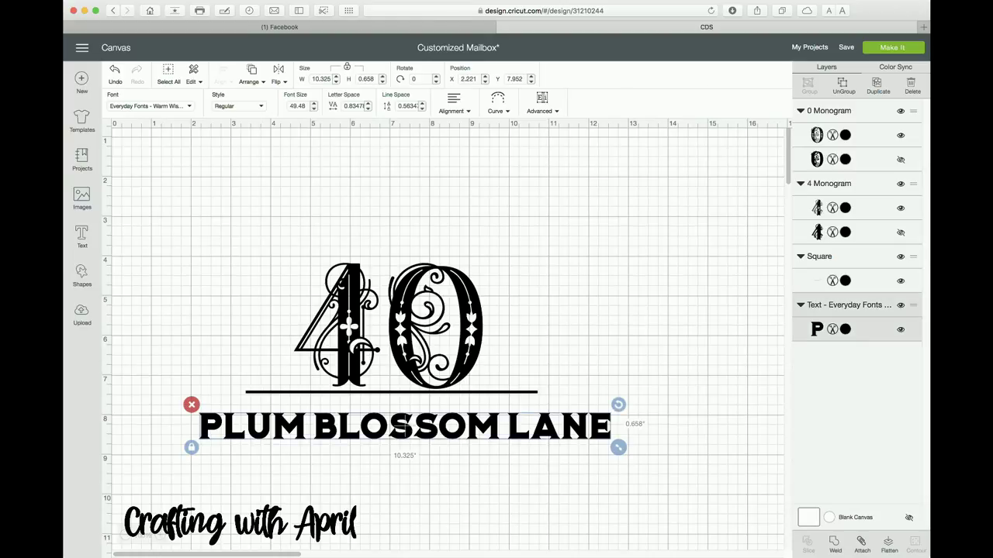
double_click(398, 426)
key(shift+Left)
key(shift+Left)
key(shift+Left)
key(shift+Left)
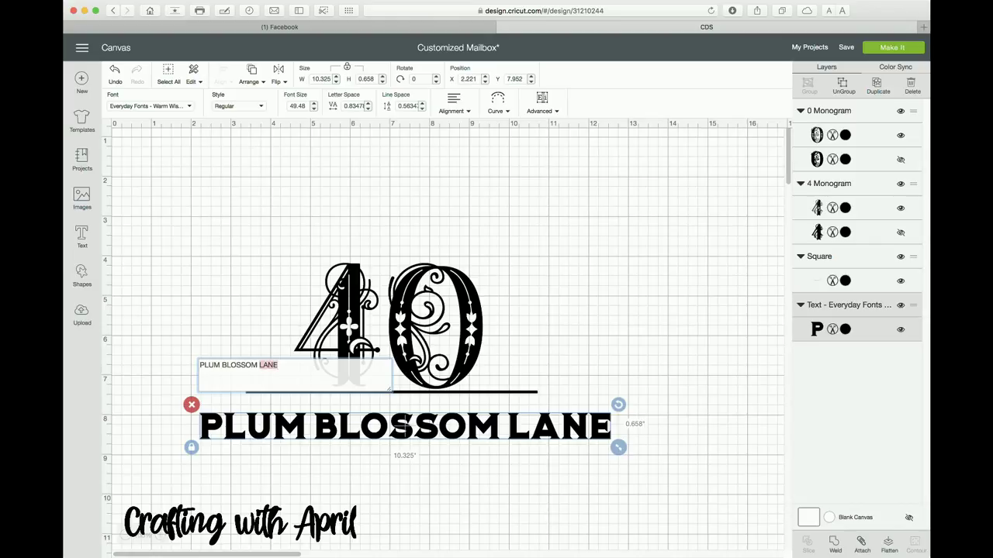
key(BackSpace)
key(Escape)
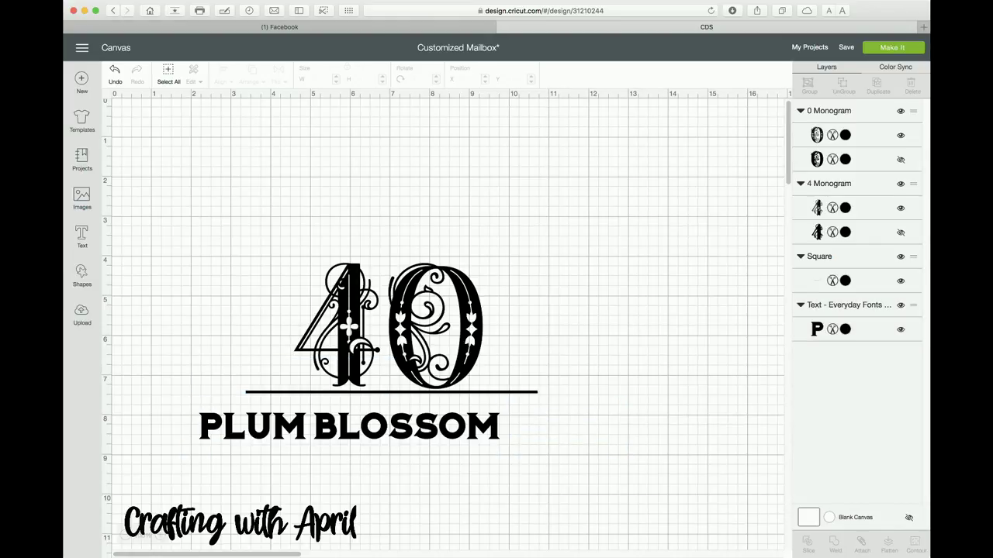
drag(349, 426, 392, 411)
click(391, 393)
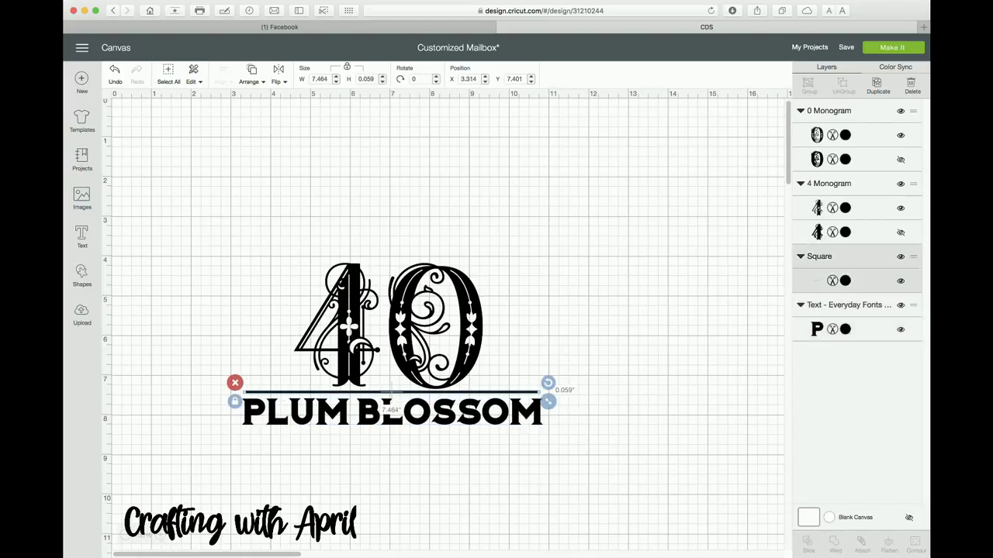
click(392, 411)
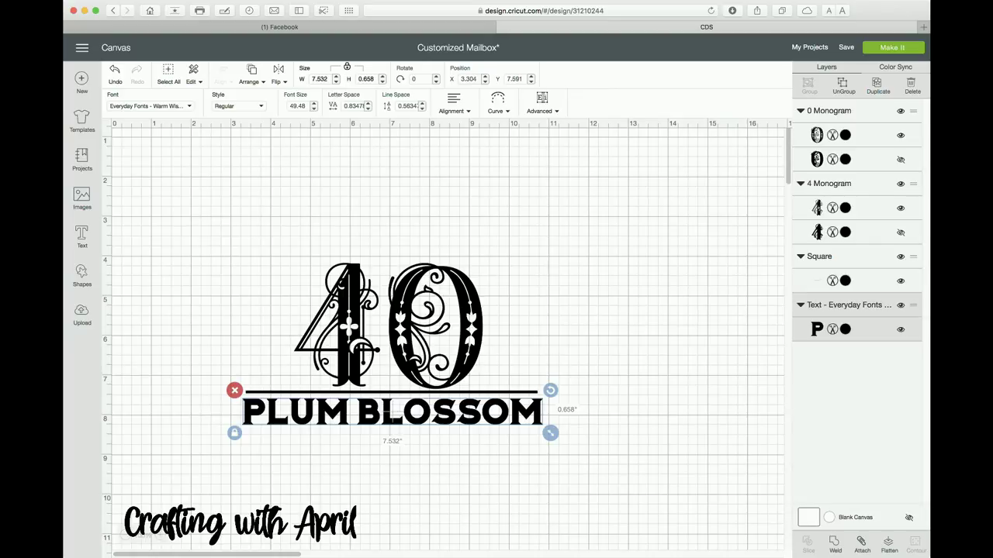
click(391, 393)
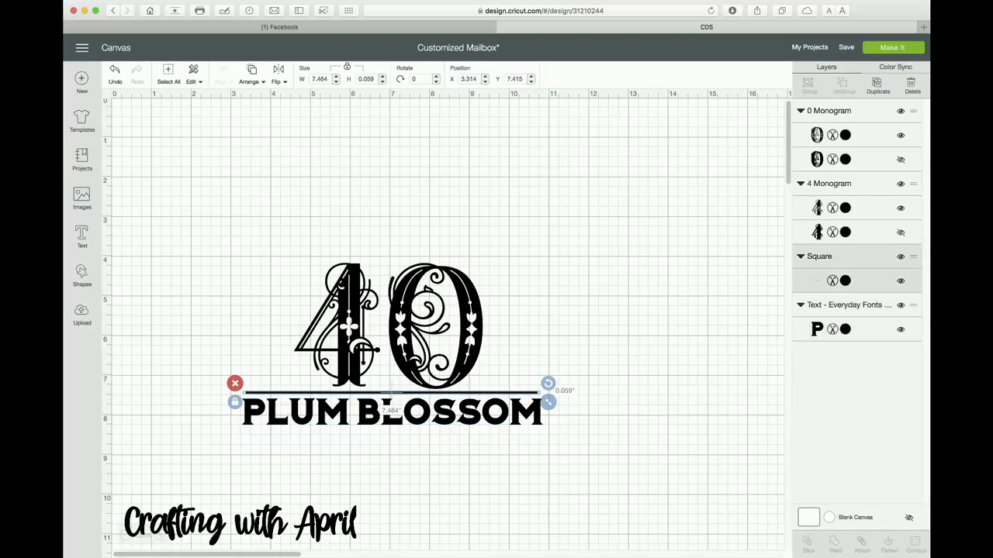
click(319, 78)
click(319, 78)
text(7.532)
key(Return)
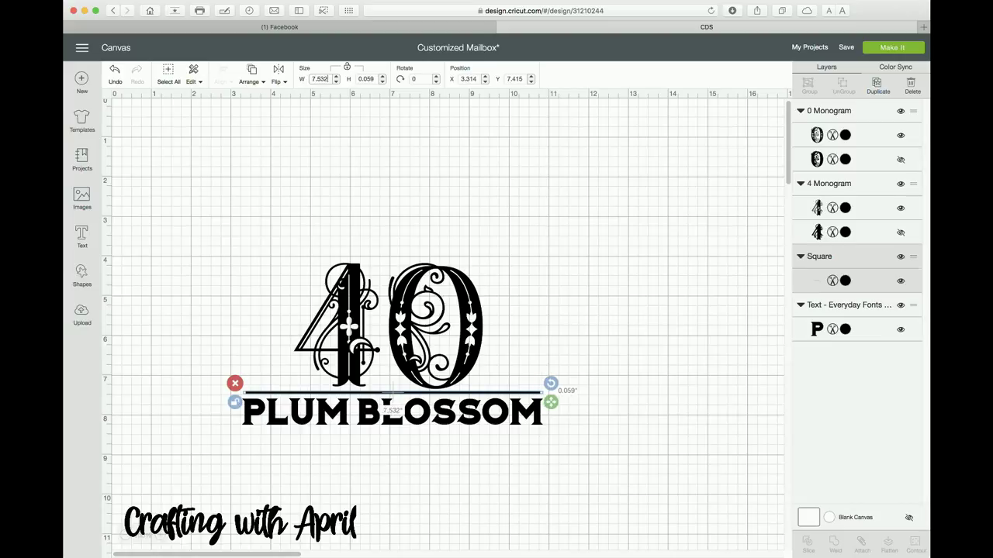
Compare the bar and text, then select both together
key(Escape)
click(392, 393)
key(Escape)
click(391, 411)
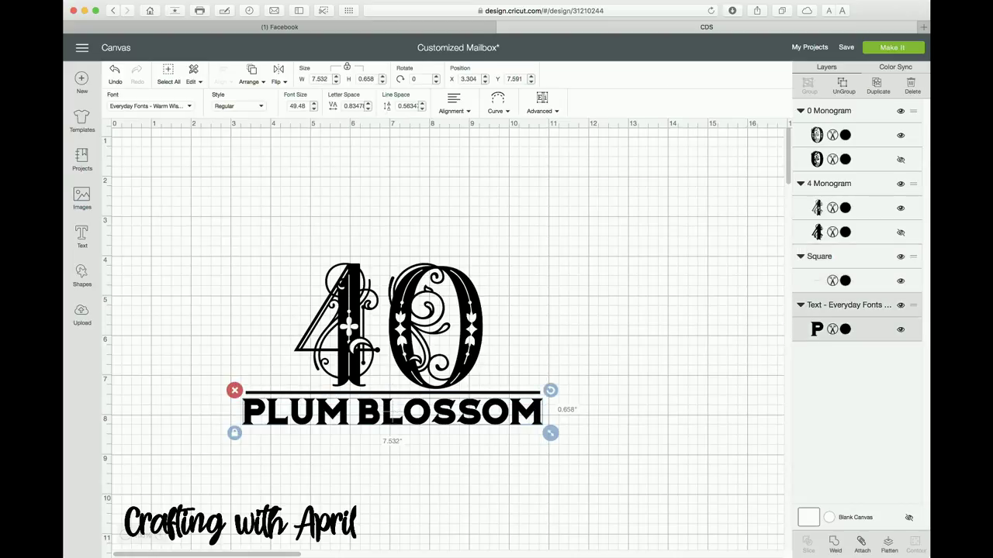
click(392, 394)
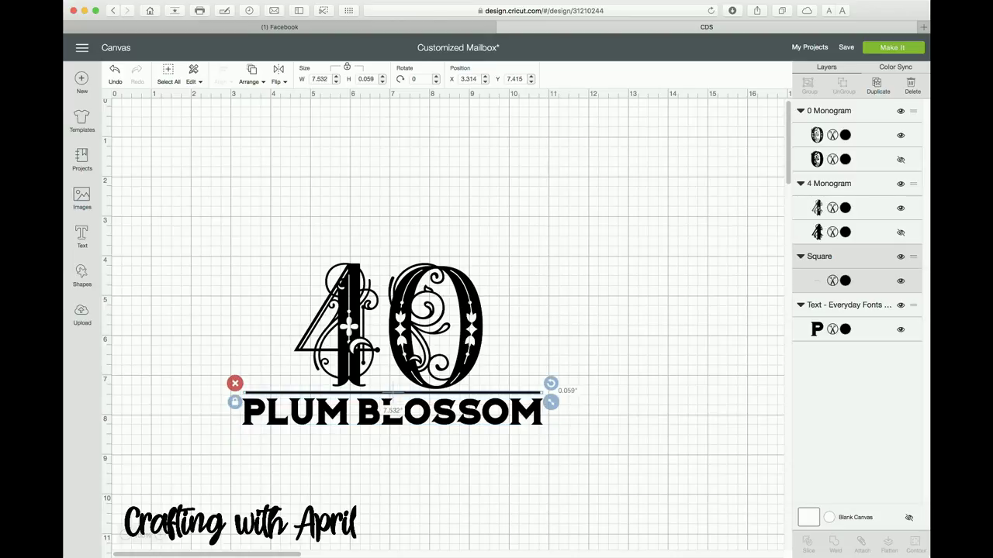
drag(572, 432, 476, 394)
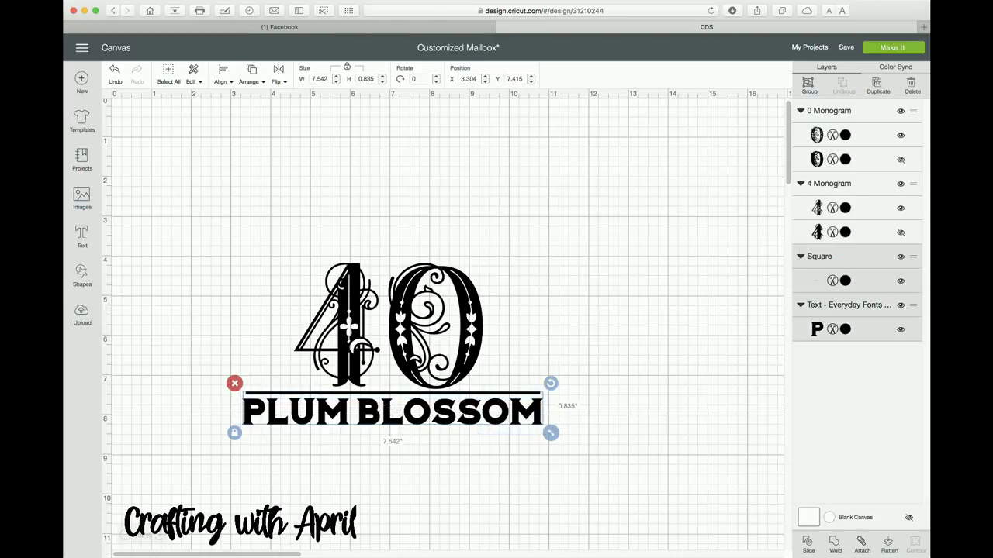
click(222, 78)
click(225, 197)
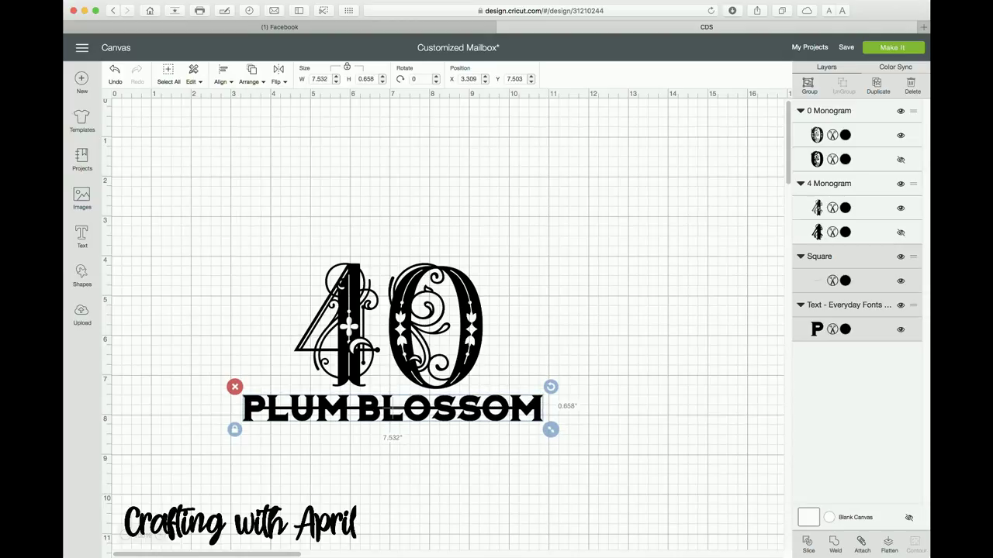
key(super+z)
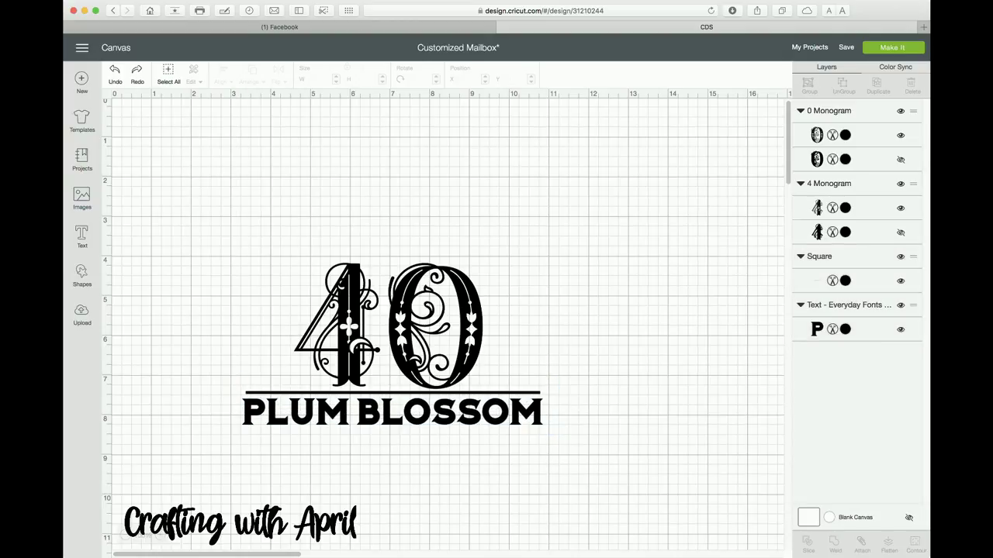
drag(204, 373, 544, 440)
click(222, 77)
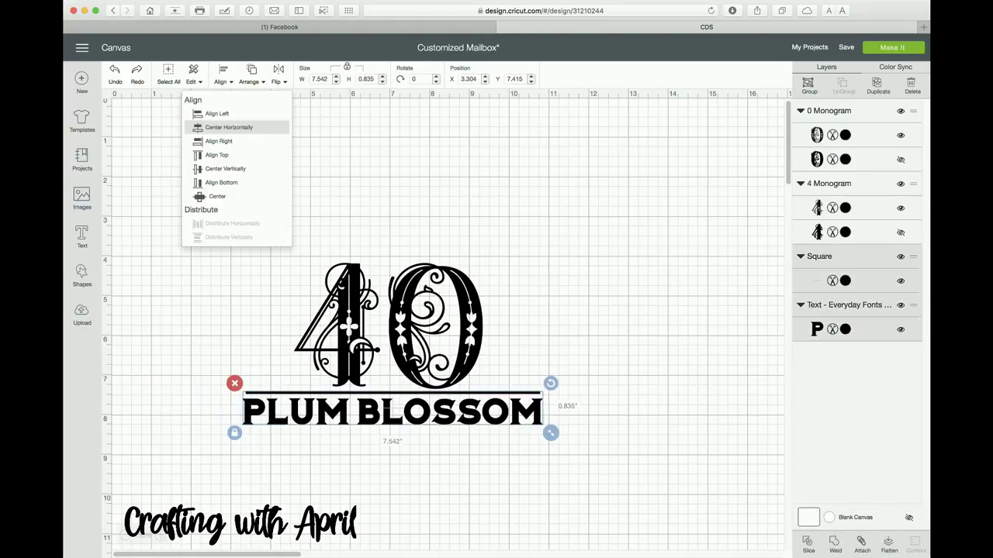
click(224, 126)
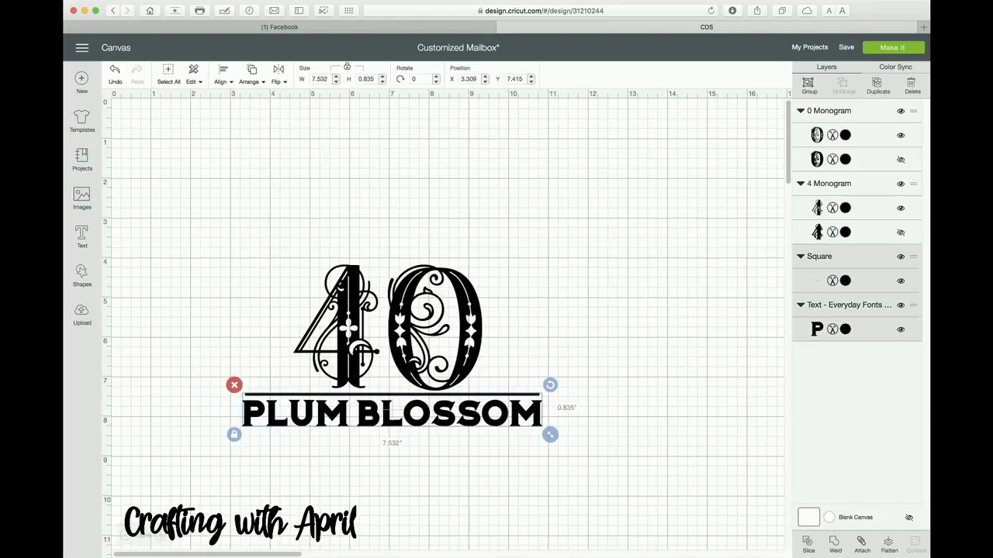
key(Escape)
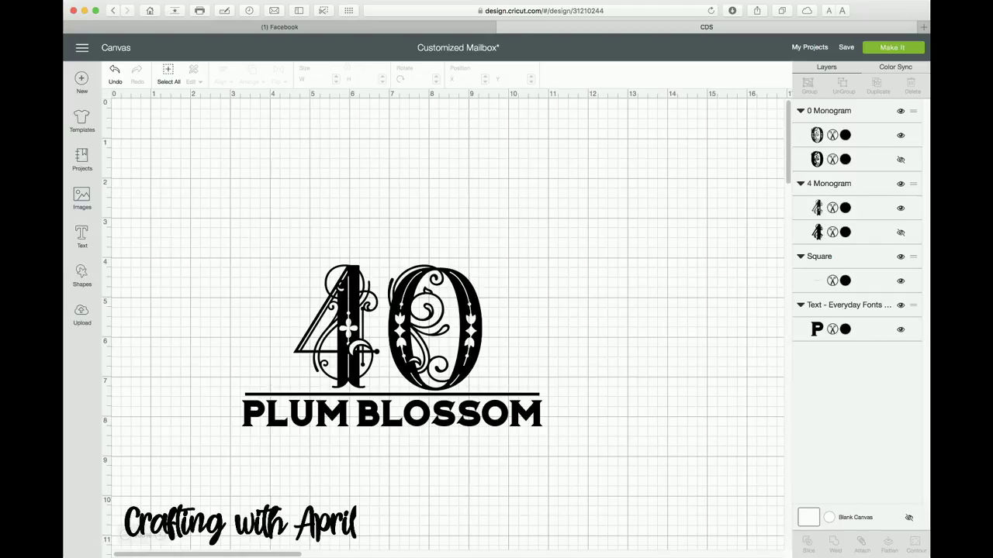
click(391, 395)
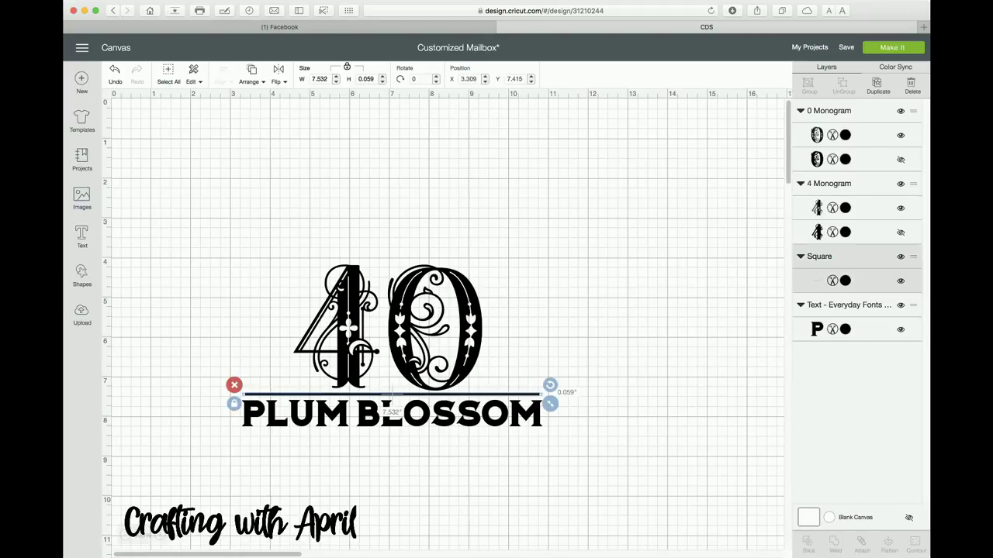
key(Escape)
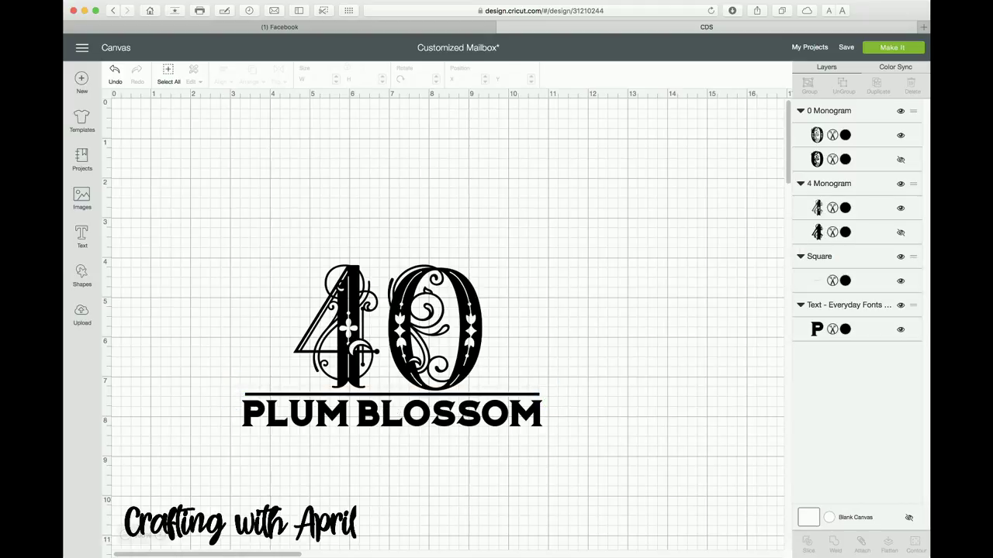
click(829, 110)
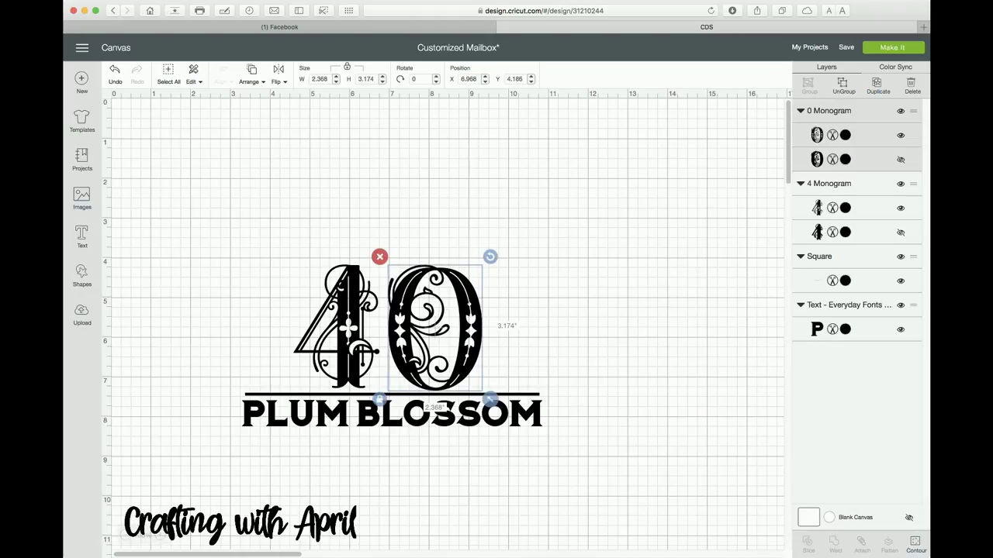
click(391, 395)
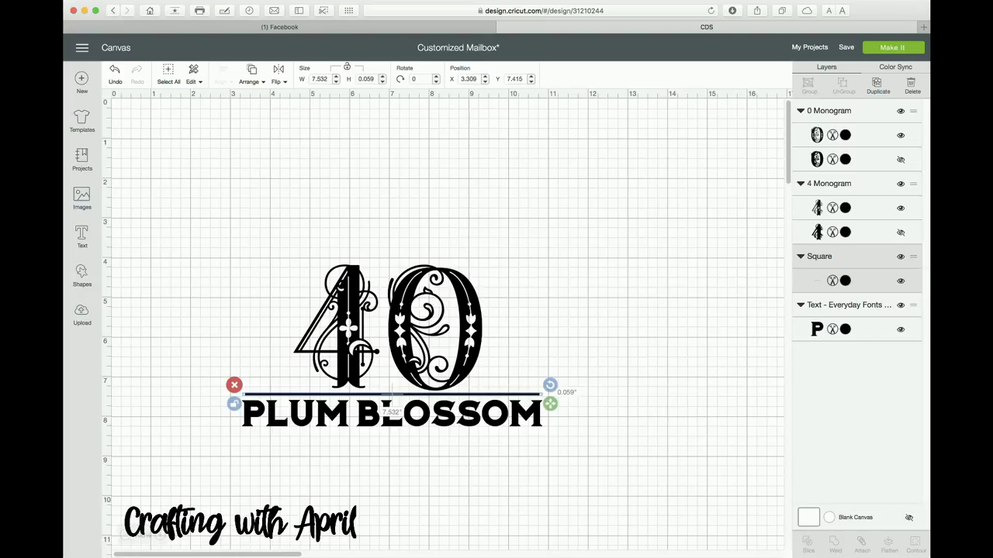
drag(550, 404, 560, 405)
drag(396, 396, 390, 399)
key(Escape)
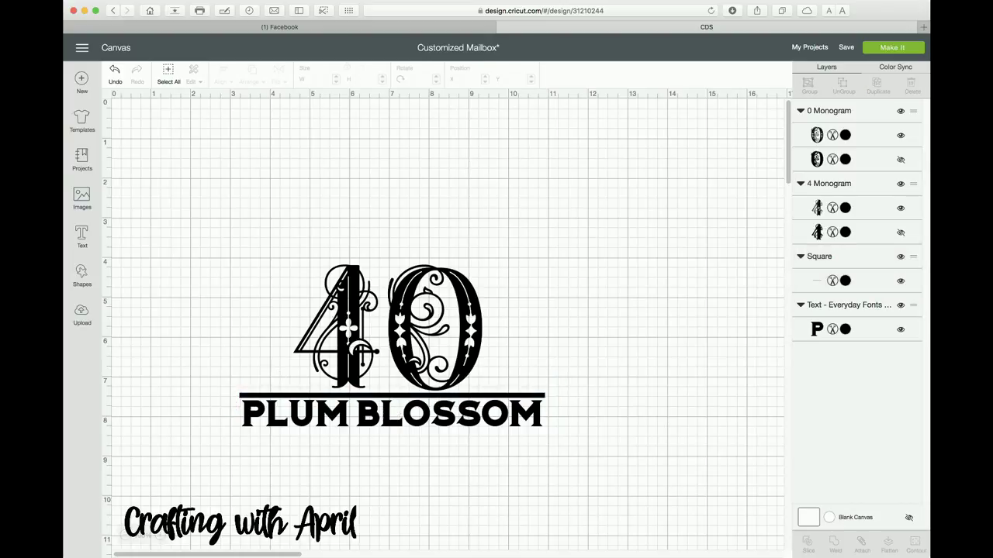
drag(225, 384, 550, 433)
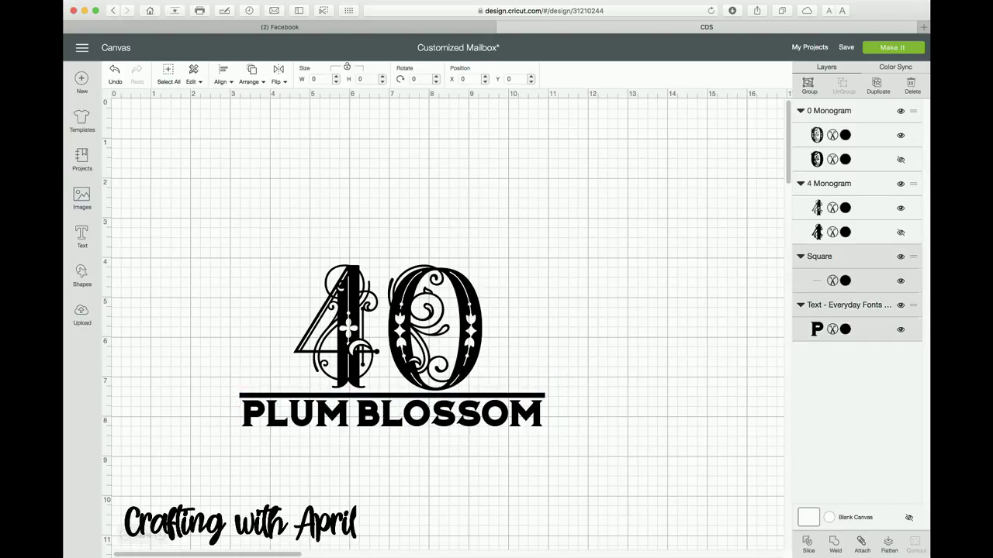
click(222, 81)
click(232, 166)
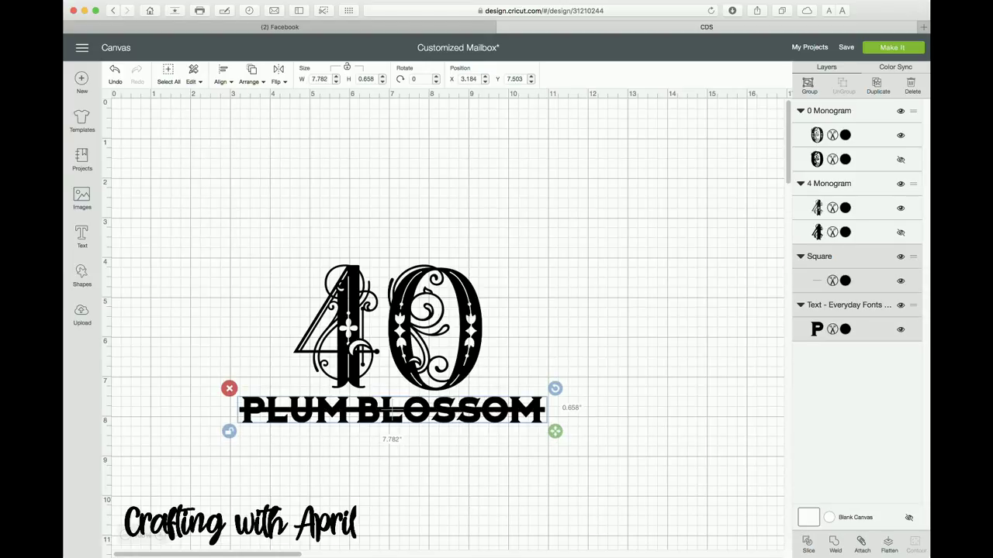
key(super+z)
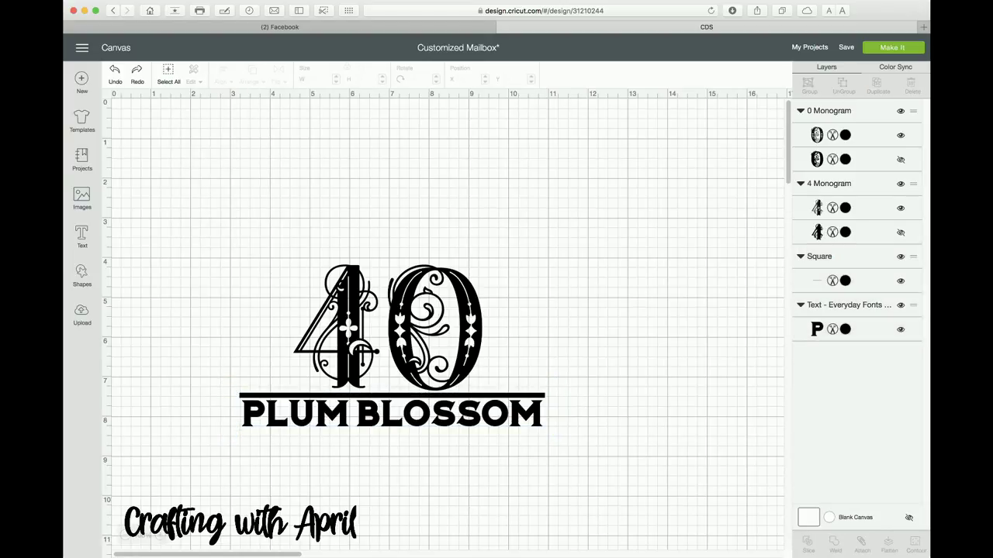
drag(566, 433, 509, 395)
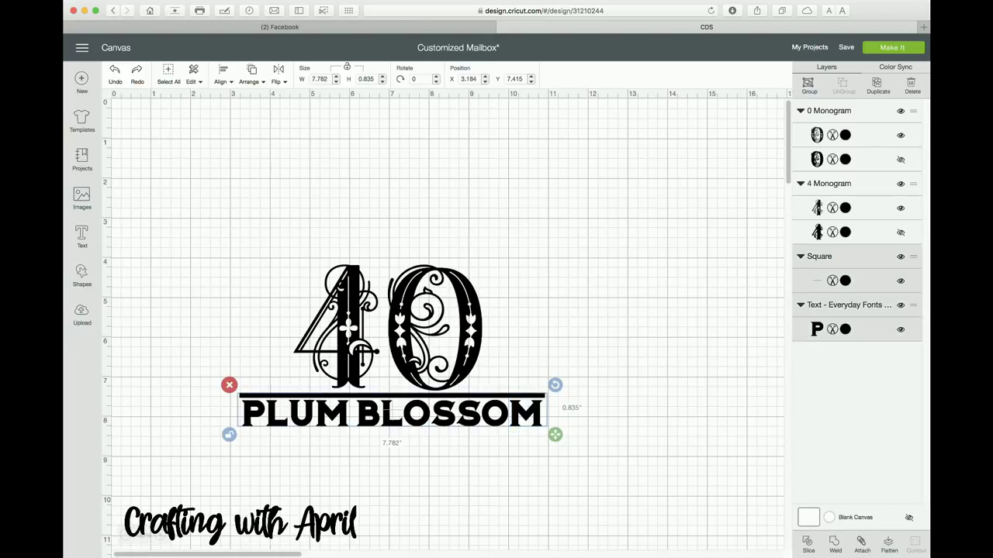
click(220, 77)
click(218, 127)
click(198, 128)
click(837, 110)
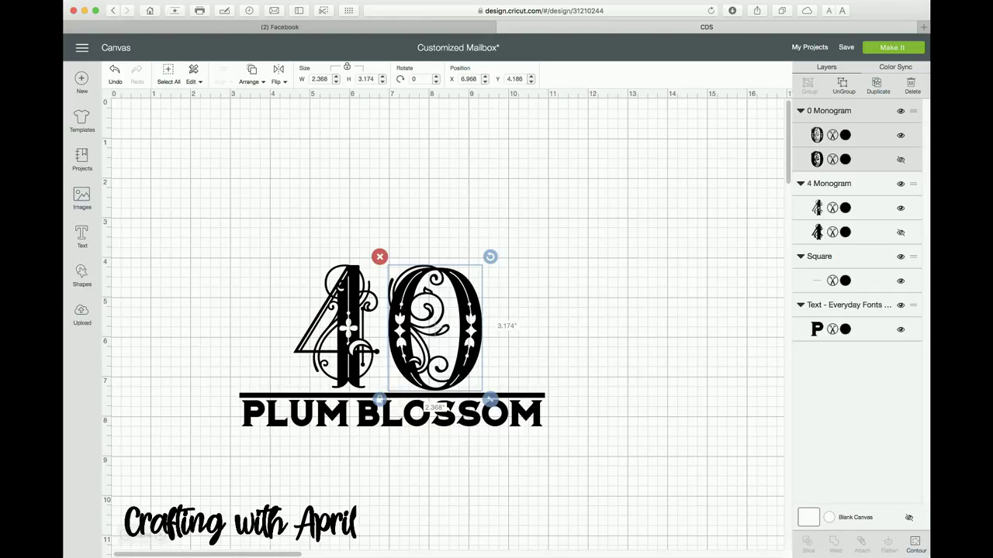
drag(555, 460, 523, 385)
click(861, 545)
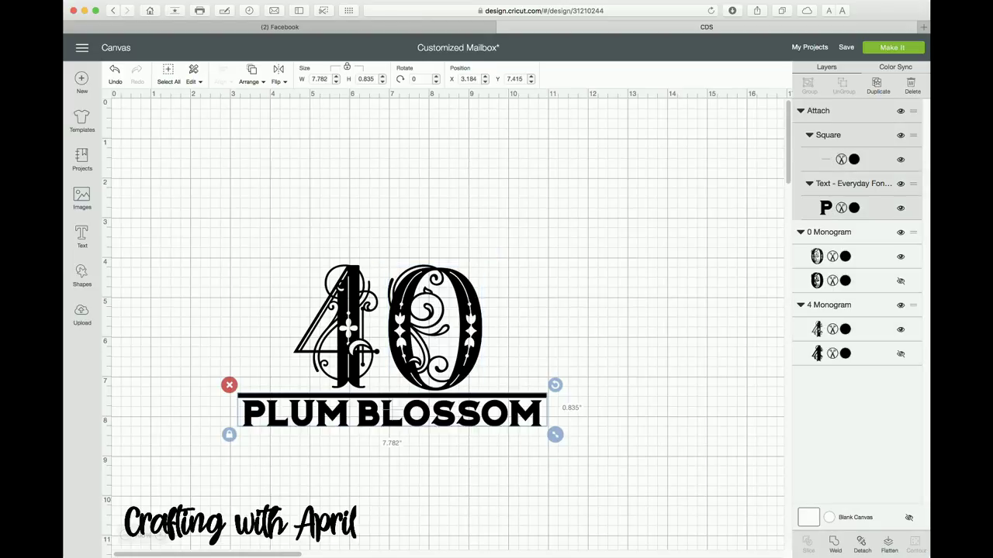
click(828, 232)
Nudge the 0 monogram slightly right and up
drag(435, 326, 443, 322)
drag(317, 219, 542, 435)
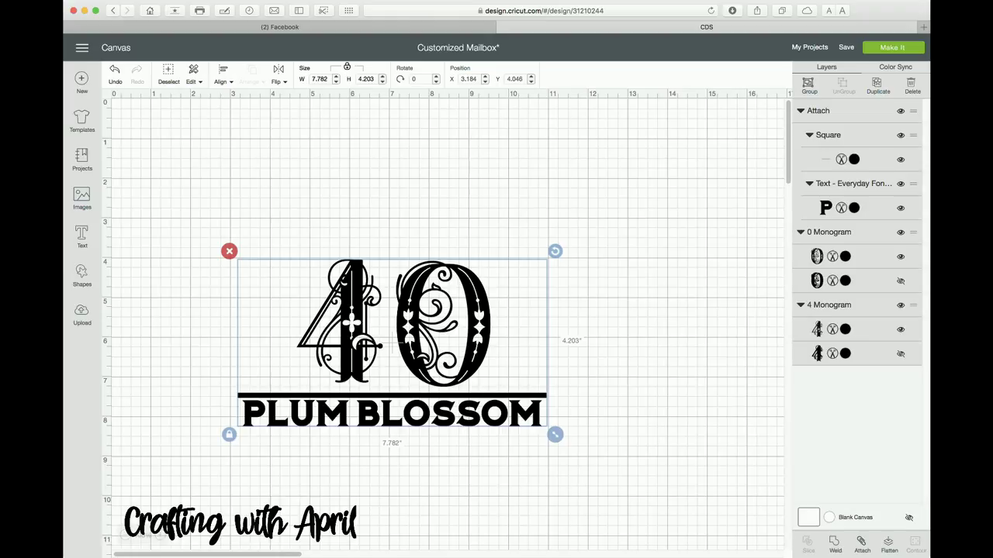
key(Escape)
drag(592, 430, 288, 288)
click(319, 78)
text(8)
key(Return)
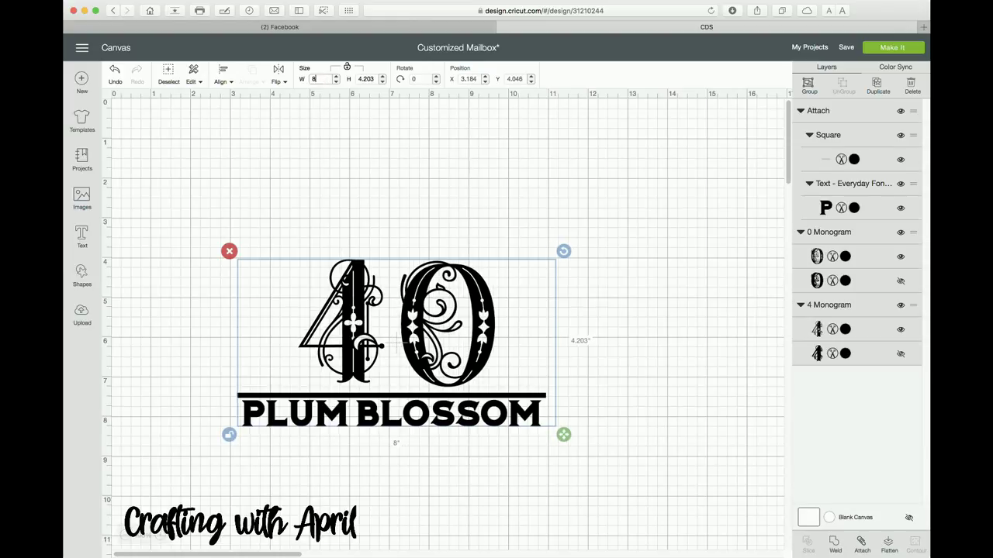
key(Escape)
Select the 4 and 0 monograms together and centre them on each other
click(450, 326)
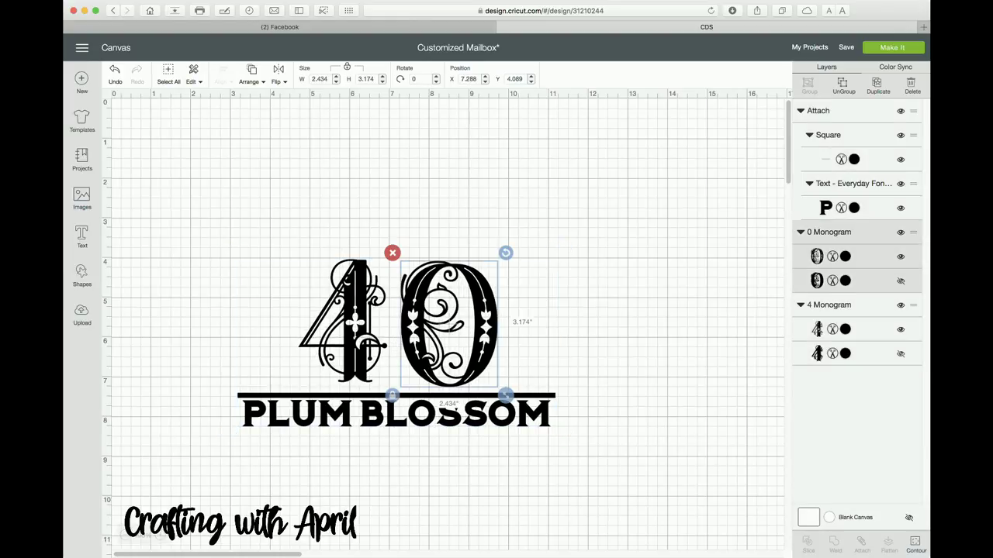
click(349, 326)
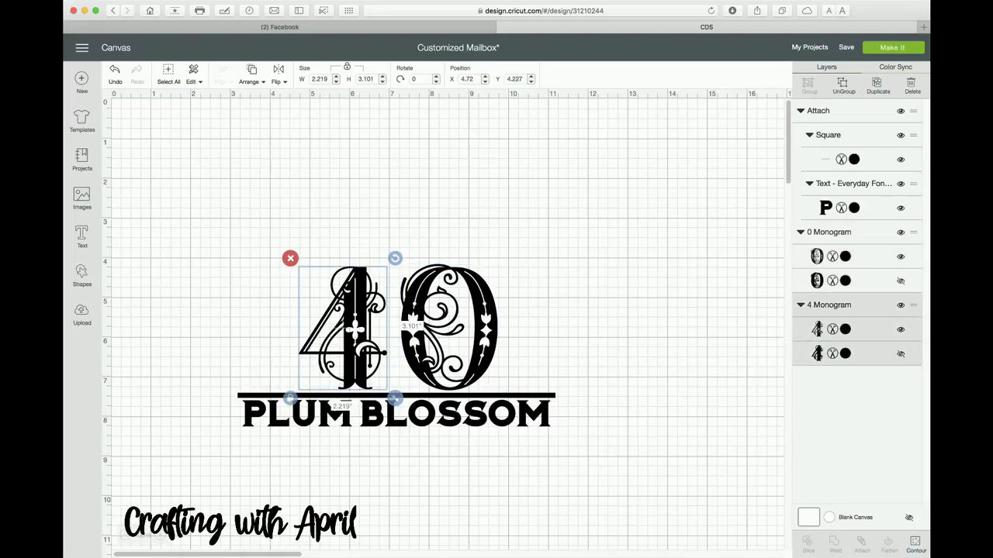
click(450, 326)
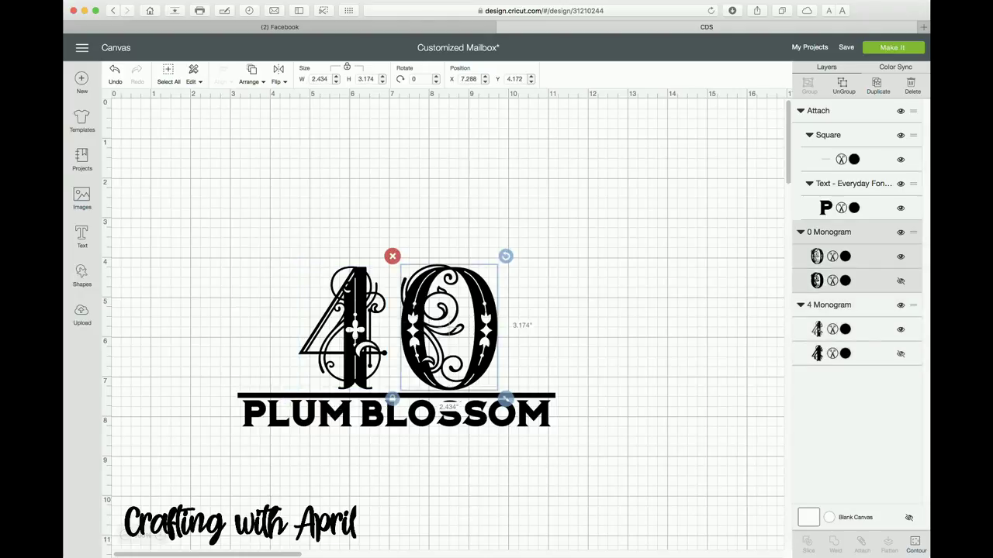
shift+click(349, 326)
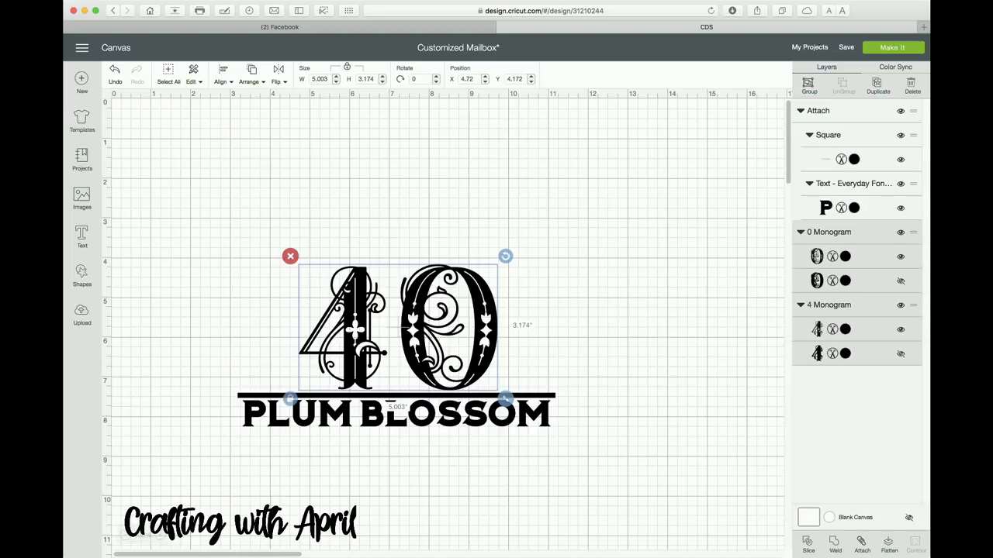
click(223, 78)
click(225, 155)
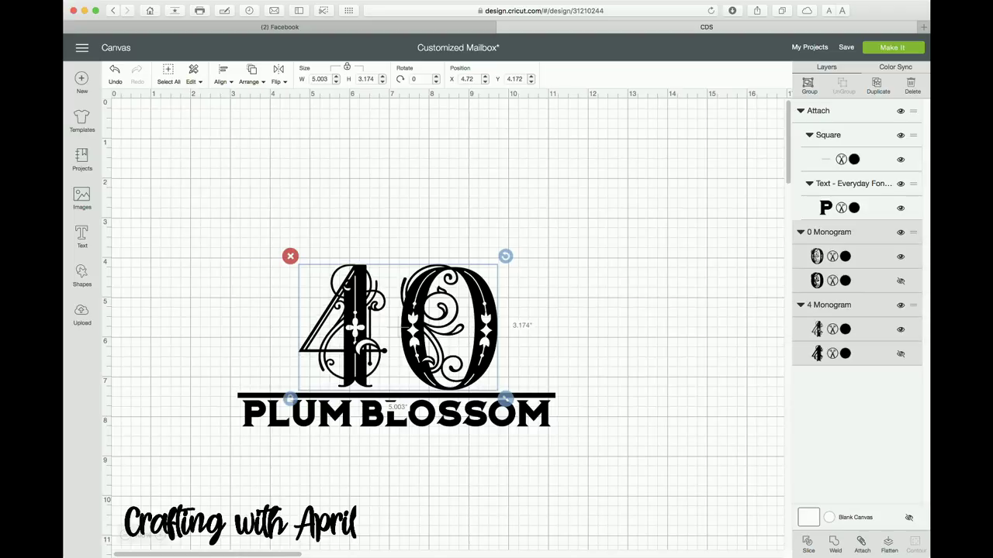
click(223, 78)
click(210, 195)
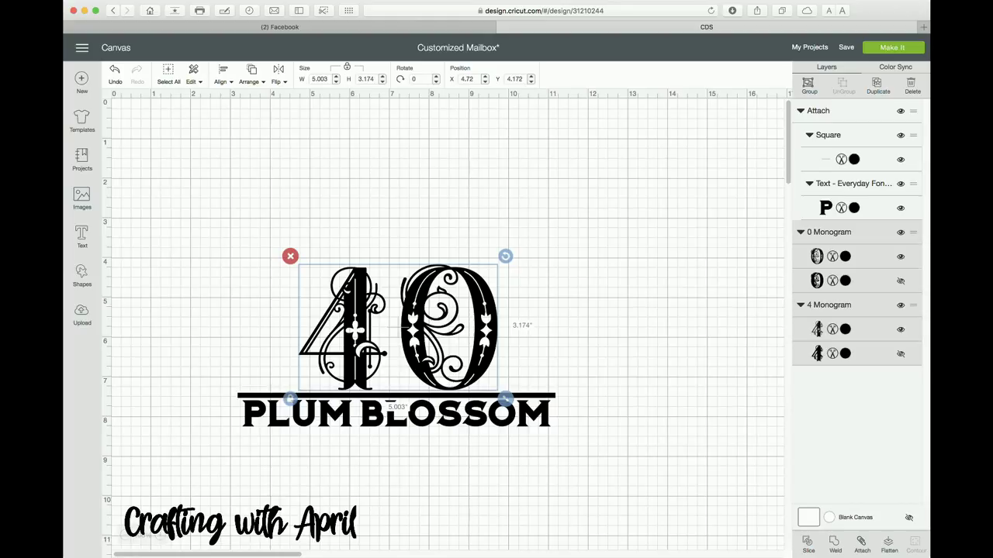
key(Escape)
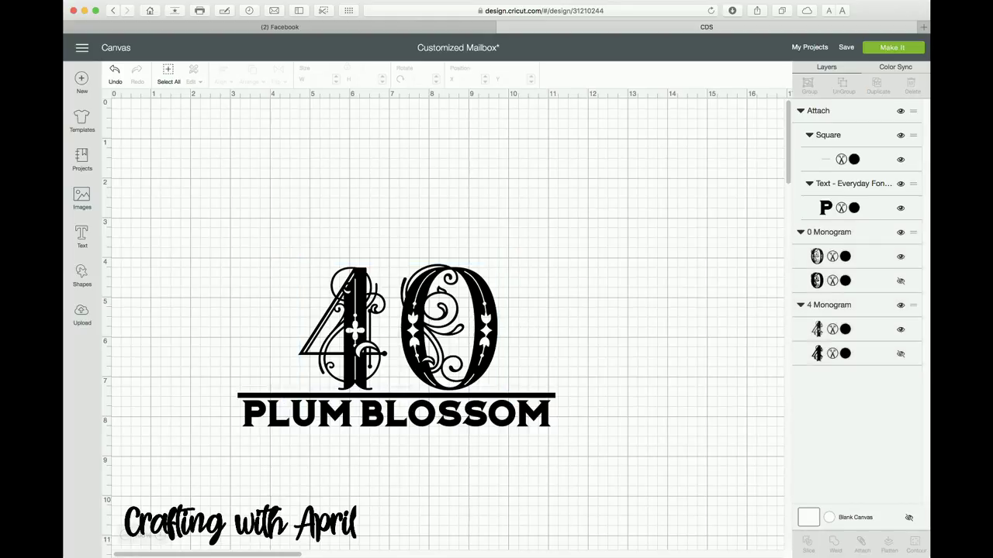
Shrink the 0 slightly, align the 4 and 0 tops and bottoms, and nudge them toward the bar
click(448, 326)
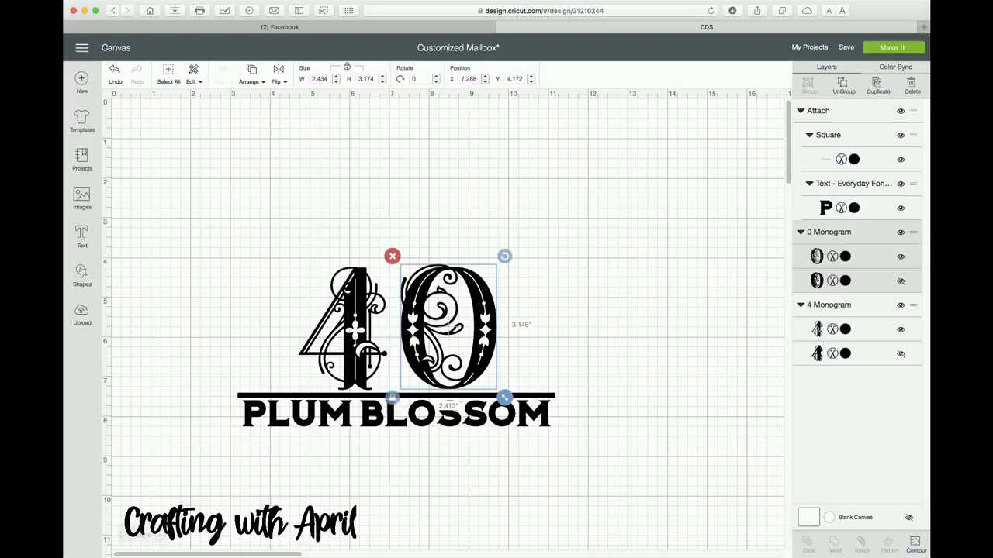
drag(504, 398, 503, 397)
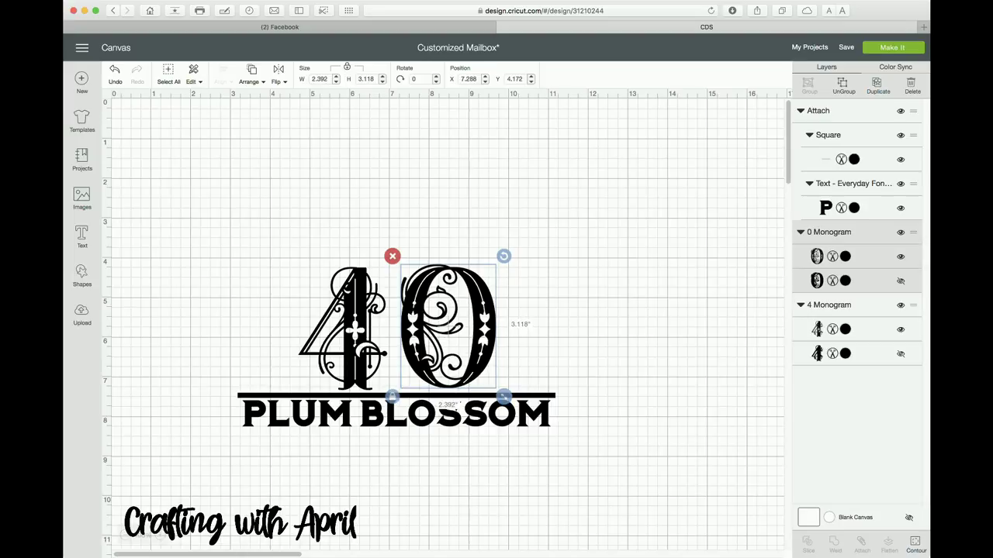
shift+click(345, 325)
click(222, 77)
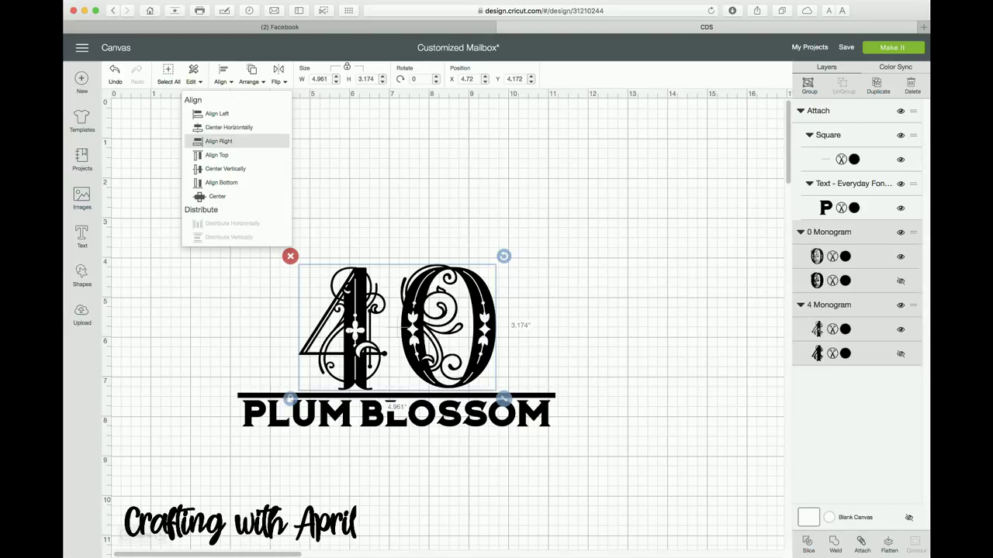
click(216, 155)
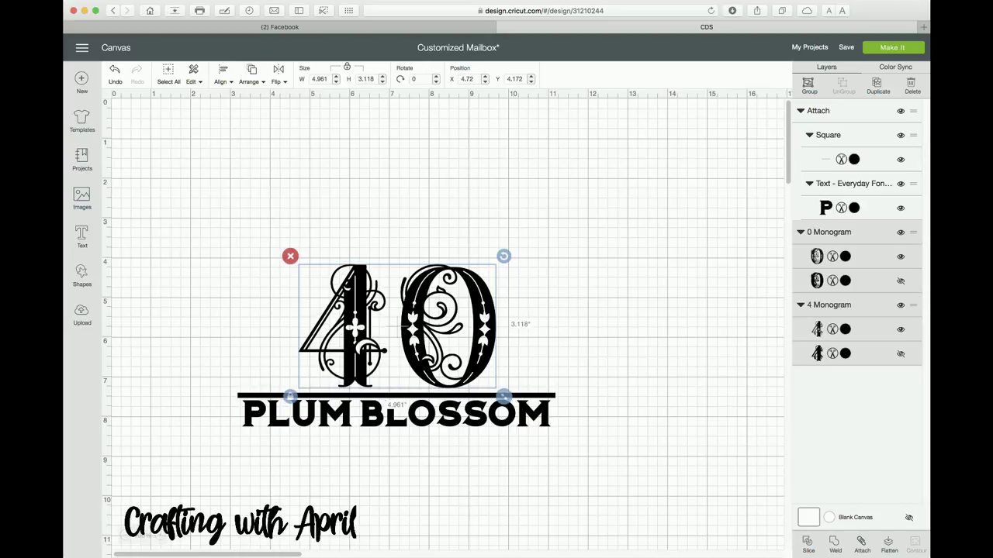
click(223, 77)
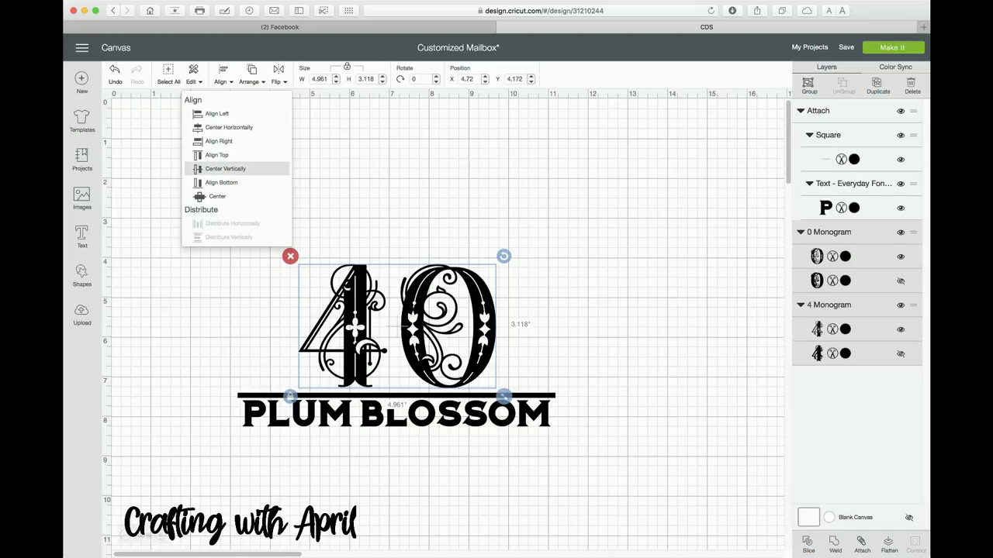
click(221, 183)
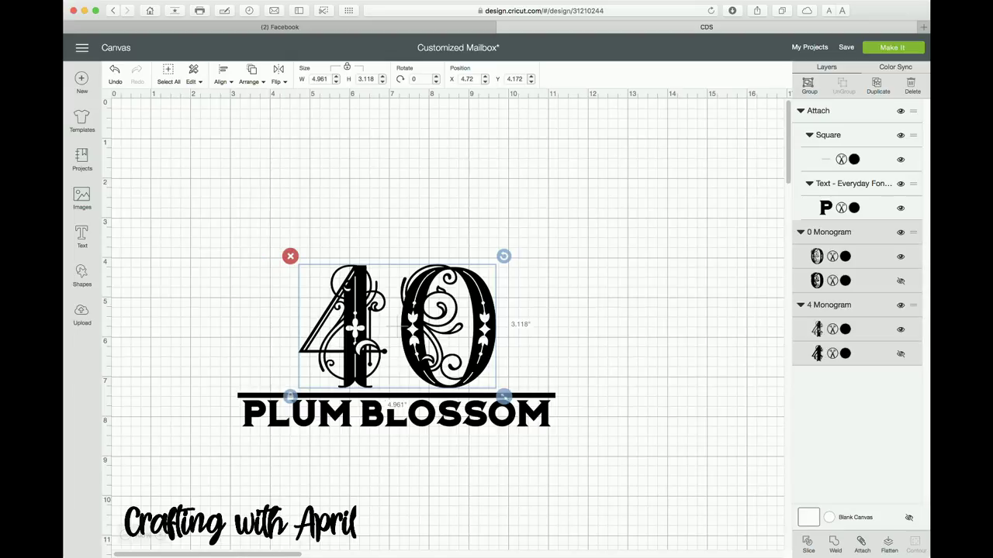
drag(397, 325, 397, 329)
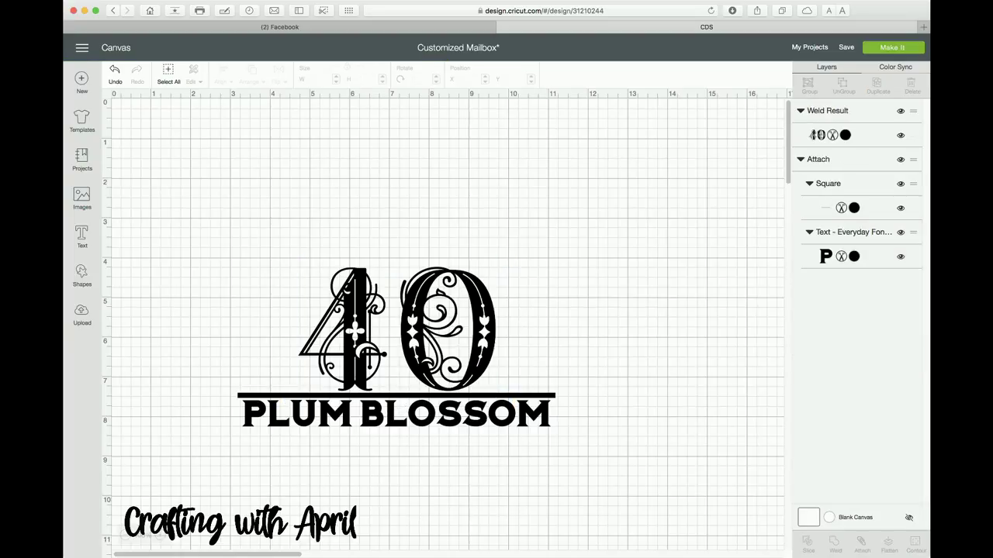
Centre the 40 over the bar and text, weld into one 8 × 4.008 in piece, move it up-left
drag(609, 477, 386, 262)
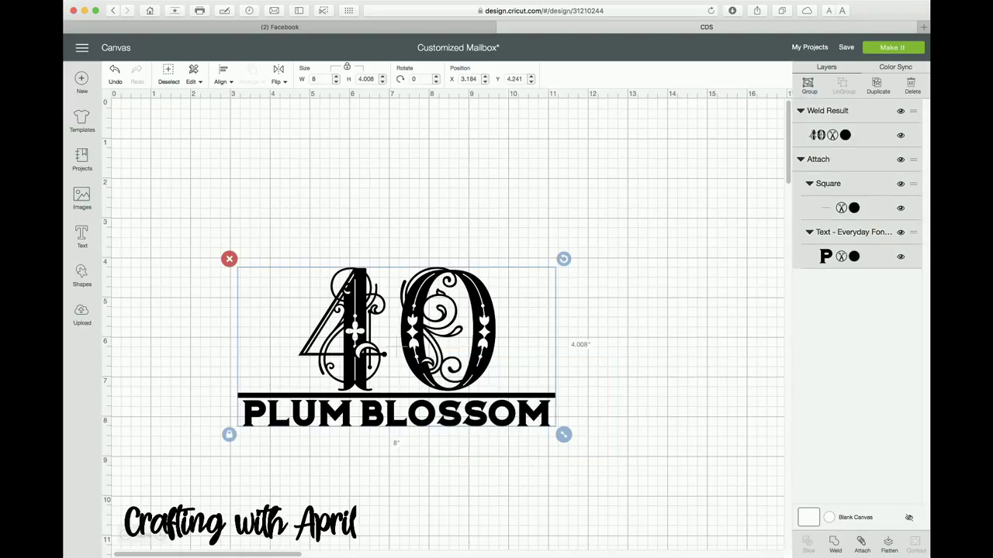
click(223, 73)
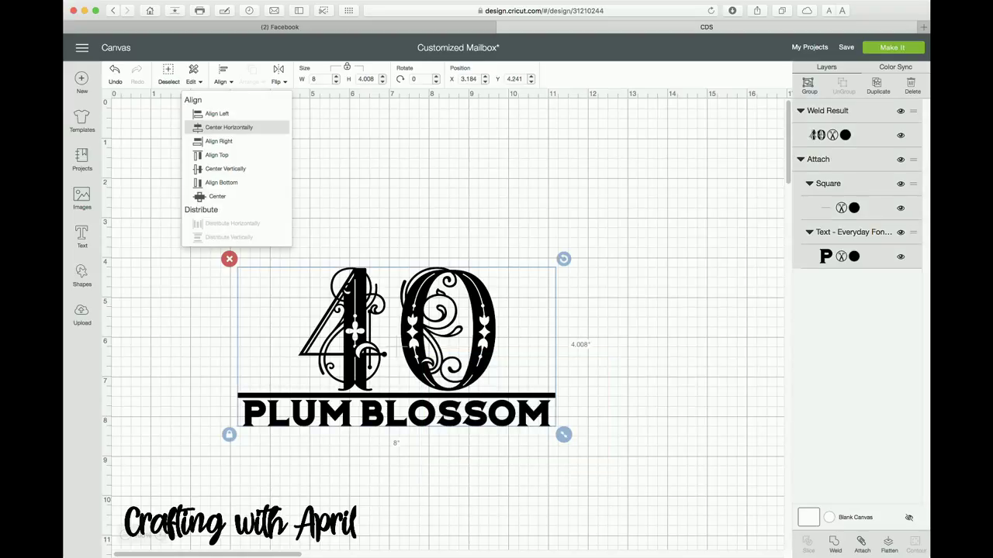
click(229, 128)
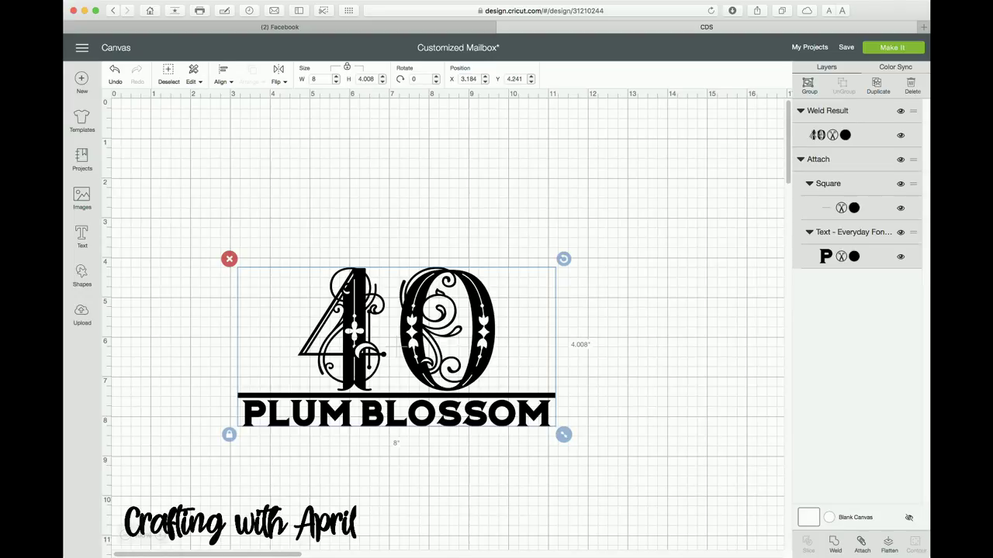
click(834, 543)
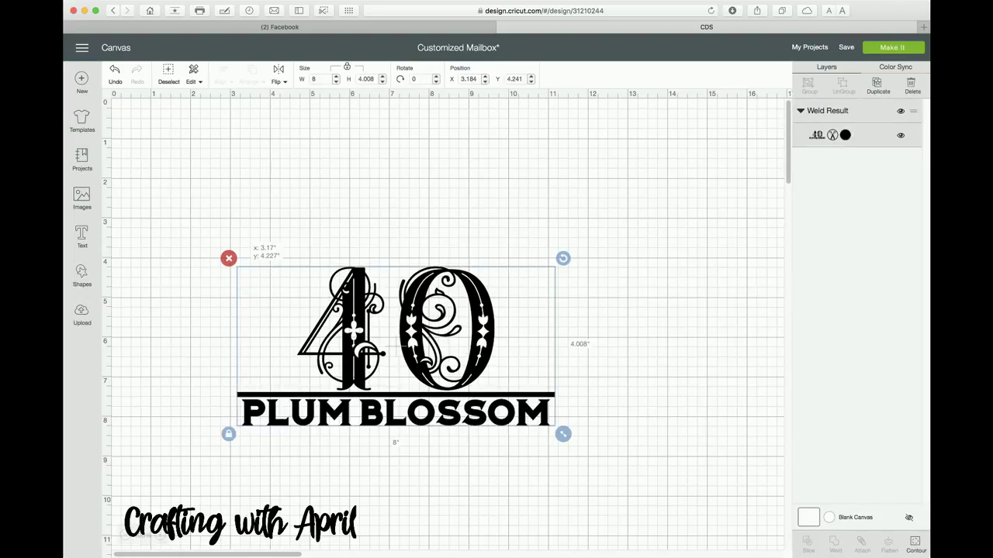
drag(395, 345, 342, 248)
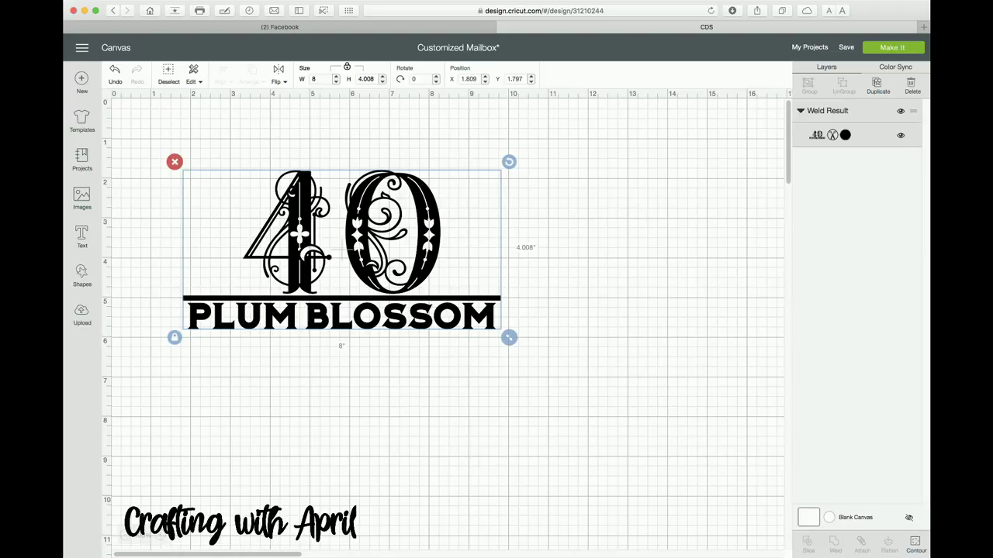
Enlarge the welded design to 8.542 in wide by 4.571 in tall
key(Escape)
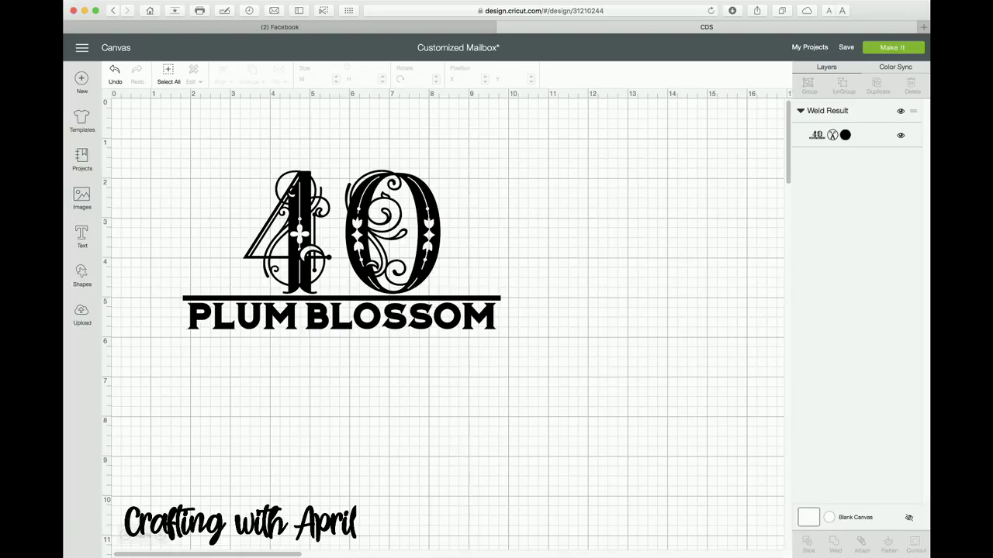
click(387, 232)
drag(510, 337, 535, 350)
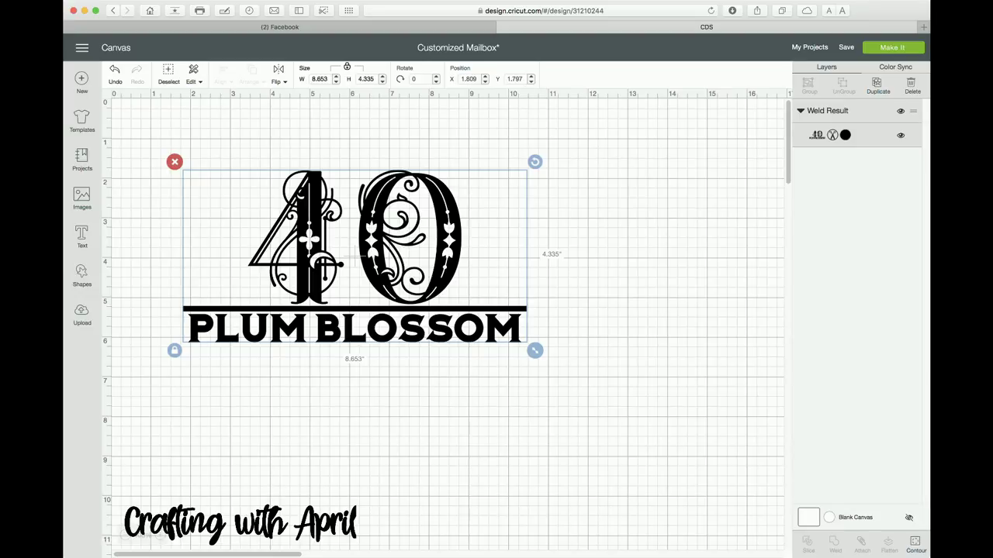
mouse_move(534, 351)
mouse_down()
mouse_move(479, 452)
mouse_move(563, 452)
mouse_move(635, 356)
mouse_move(531, 360)
mouse_up()
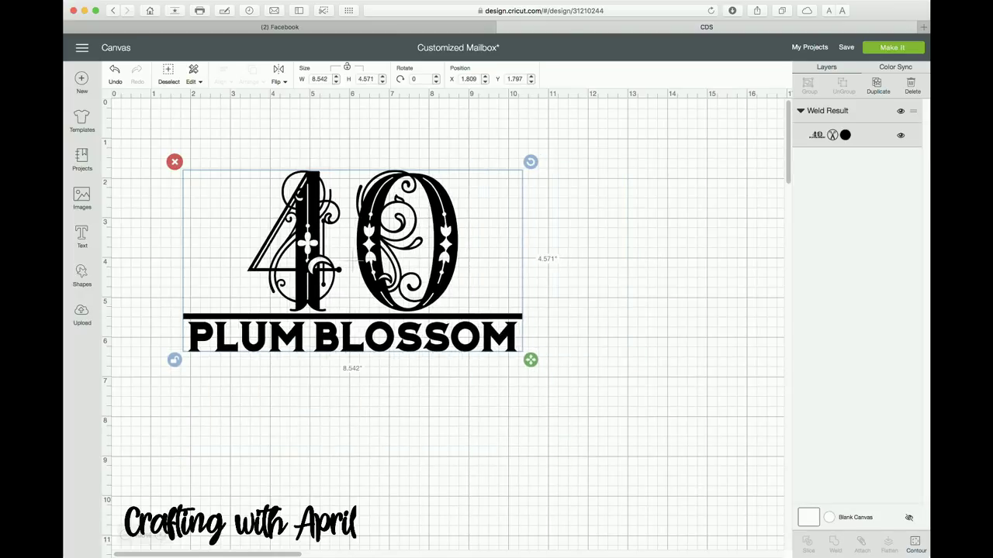
key(Escape)
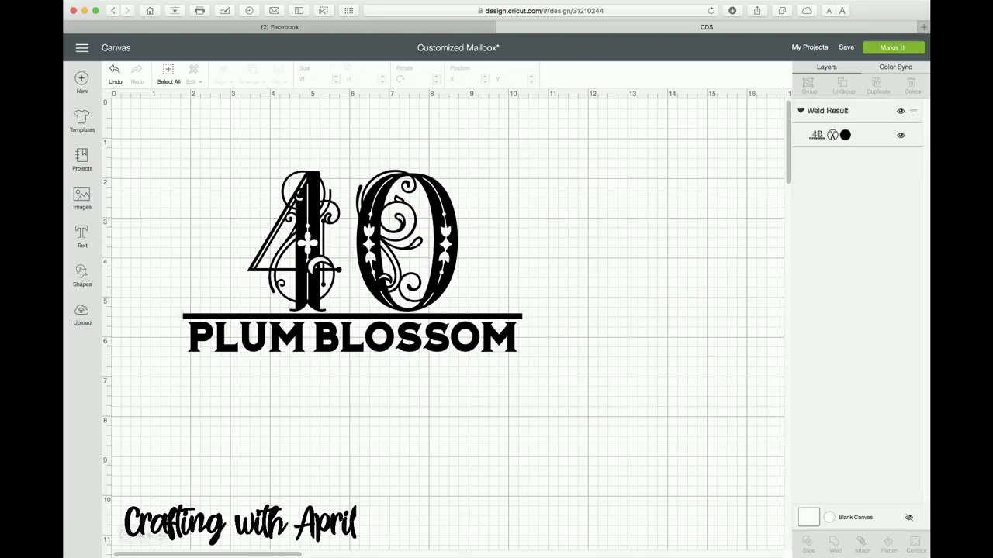
click(352, 336)
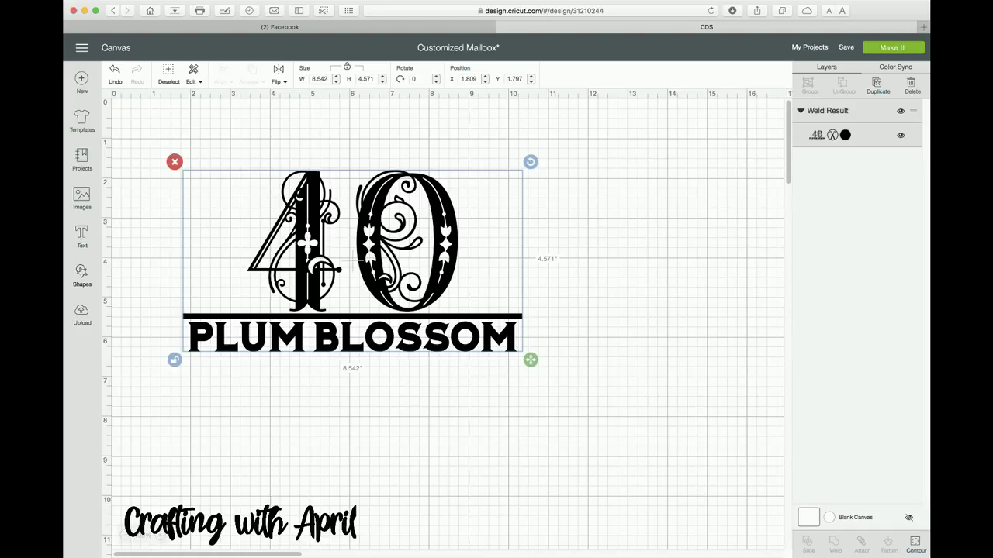
Add a square beside the 40 and stretch it into a thin 6 × 0.139 in bar
click(81, 273)
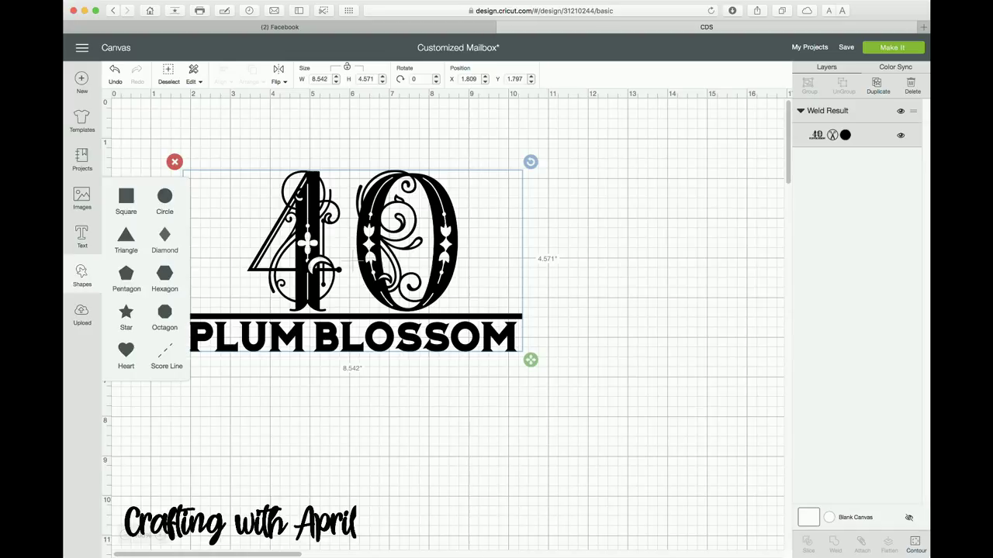
click(125, 196)
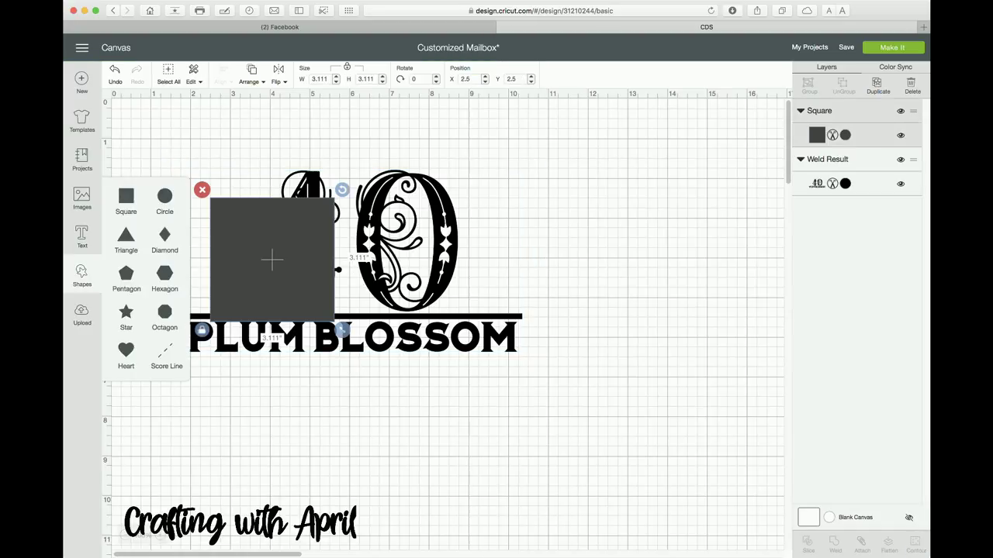
drag(271, 260, 562, 287)
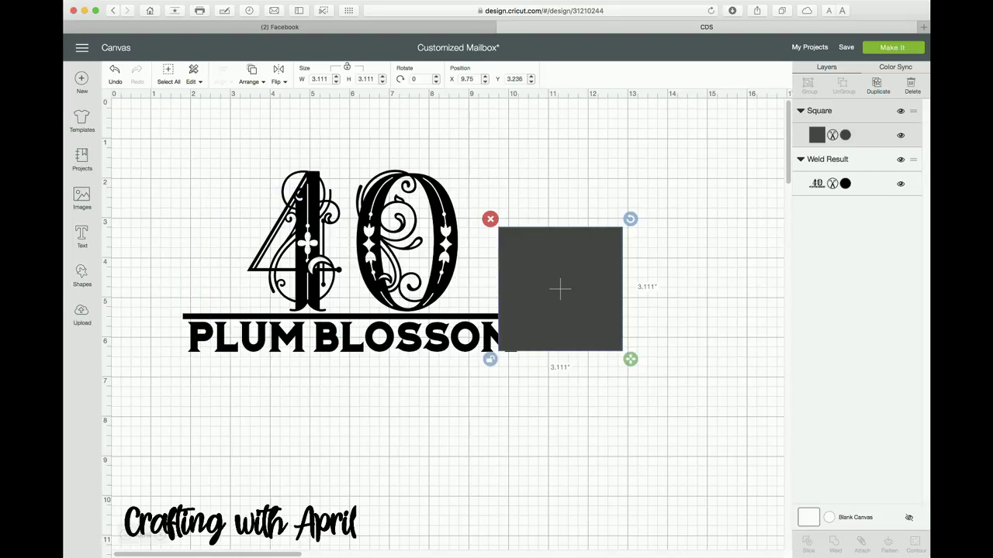
drag(629, 357, 744, 241)
drag(648, 224, 667, 297)
click(403, 248)
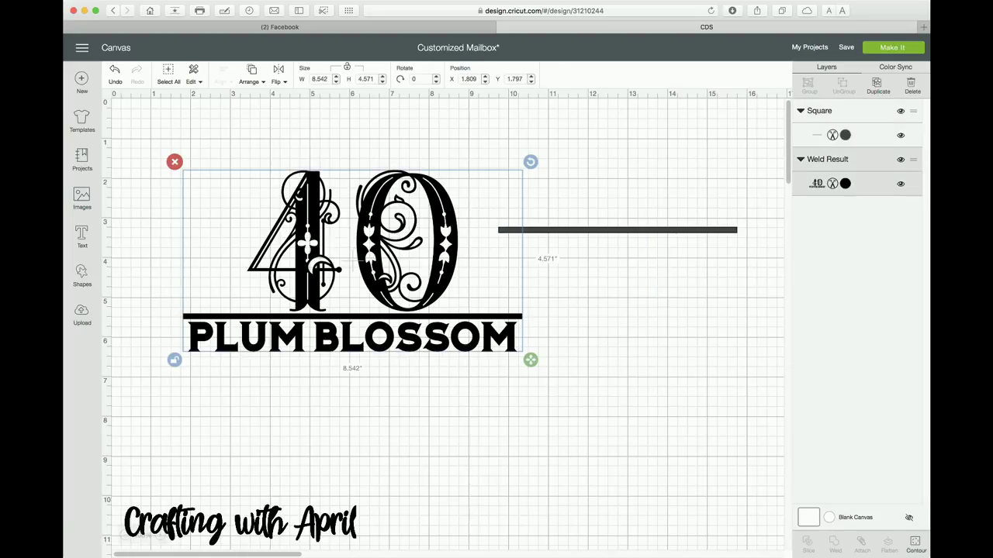
key(Escape)
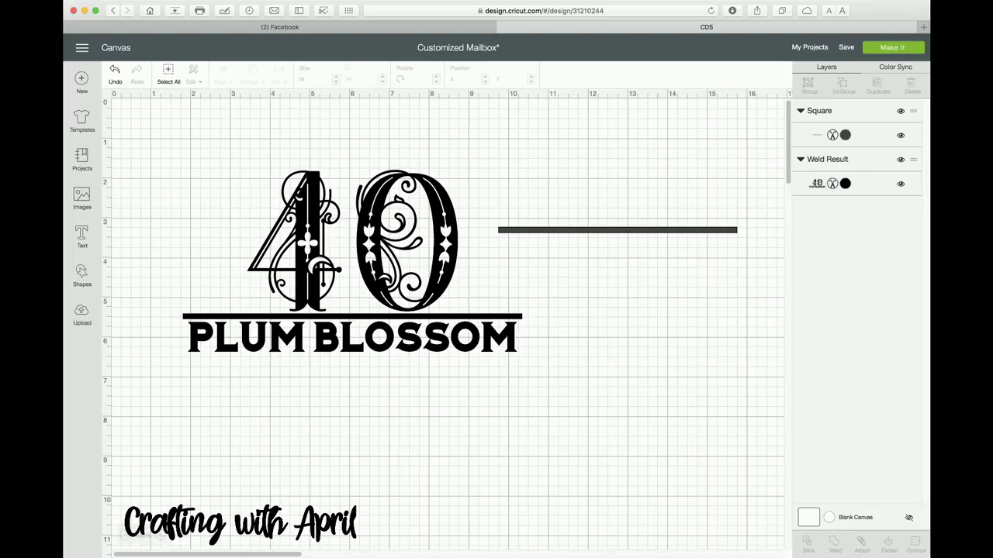
click(391, 256)
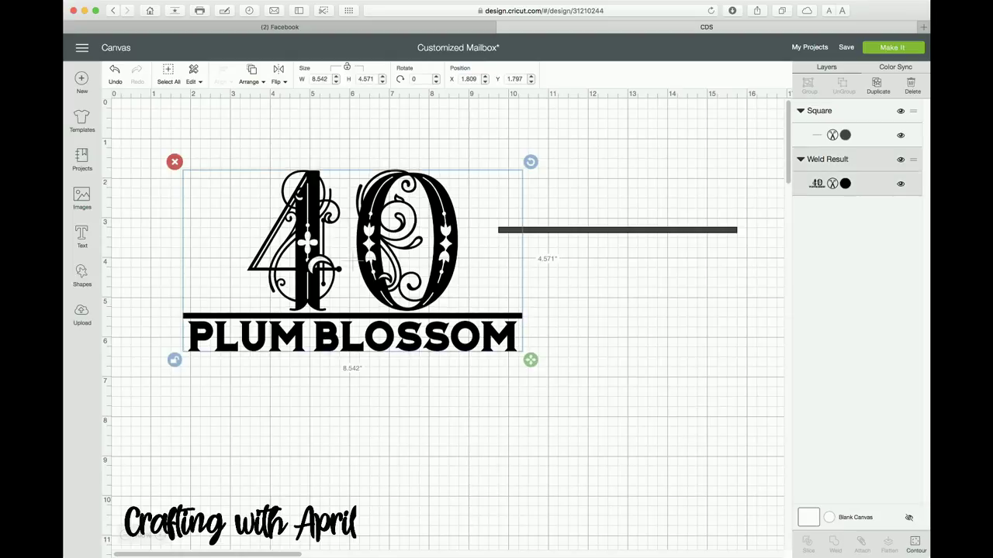